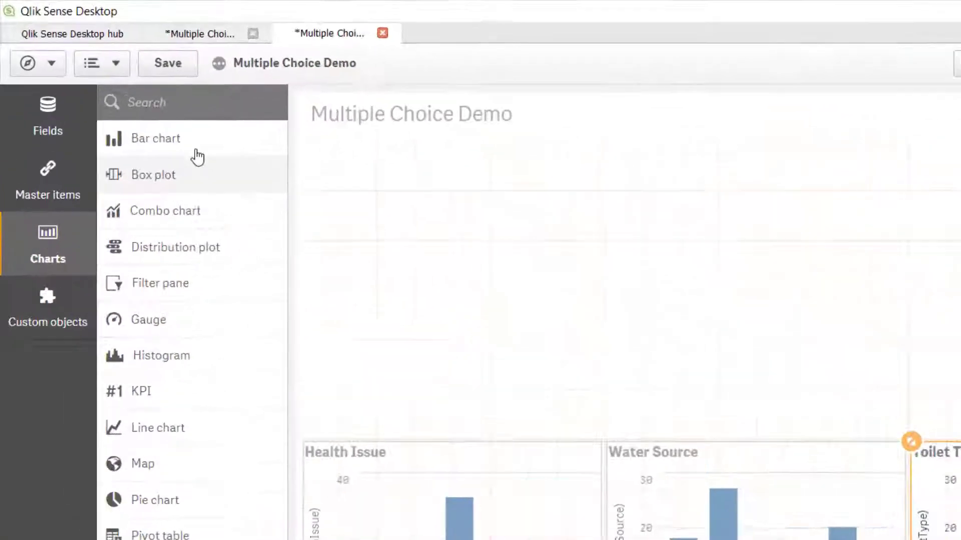
# Step: Add a compact filter pane on the _uuid field at the top left of the sheet
pyautogui.moveTo(103, 197); pyautogui.dragTo(223, 192)
pyautogui.moveTo(389, 338); pyautogui.dragTo(841, 270)
pyautogui.moveTo(791, 338); pyautogui.dragTo(708, 339)
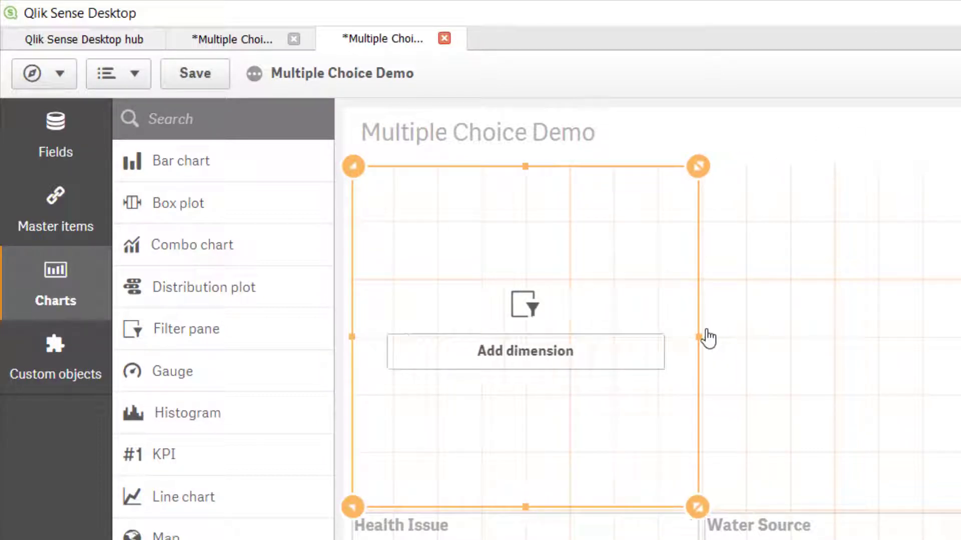
pyautogui.click(568, 360)
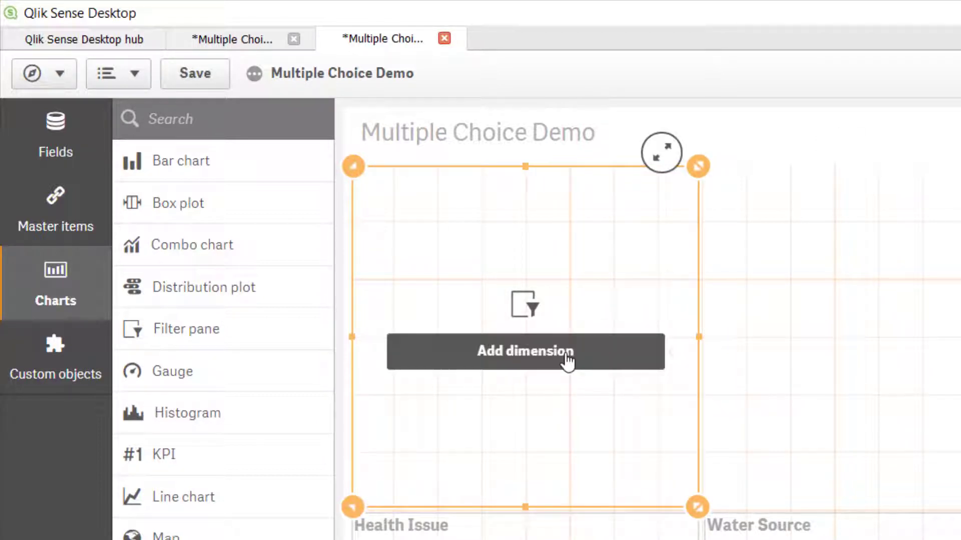
pyautogui.click(729, 300)
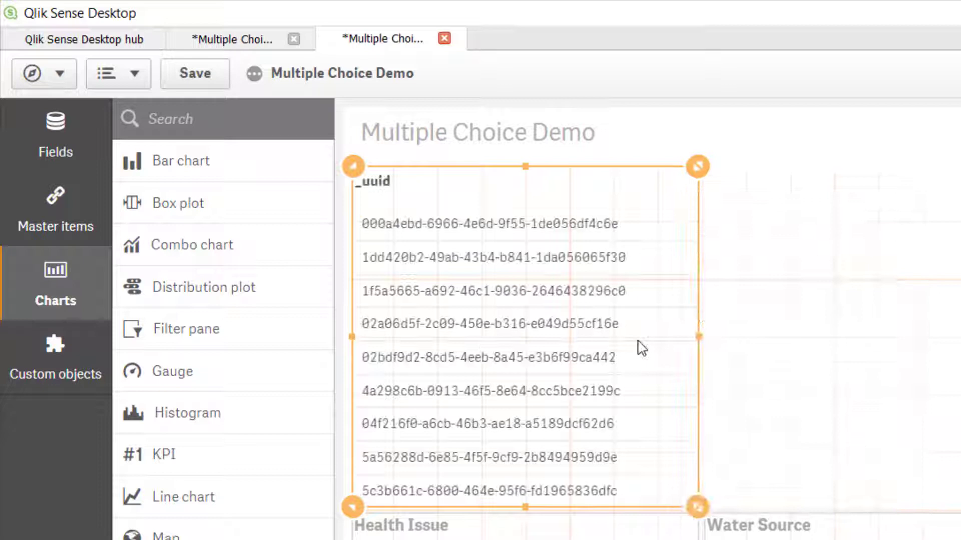
pyautogui.moveTo(525, 508); pyautogui.dragTo(525, 275)
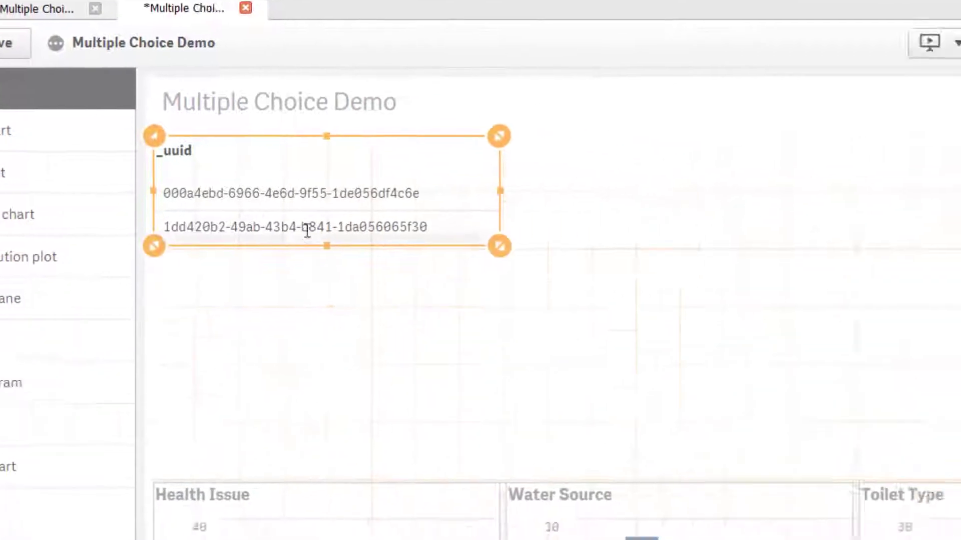
# Step: Title the filter pane's dimension 'Assessment ID'
pyautogui.click(727, 183)
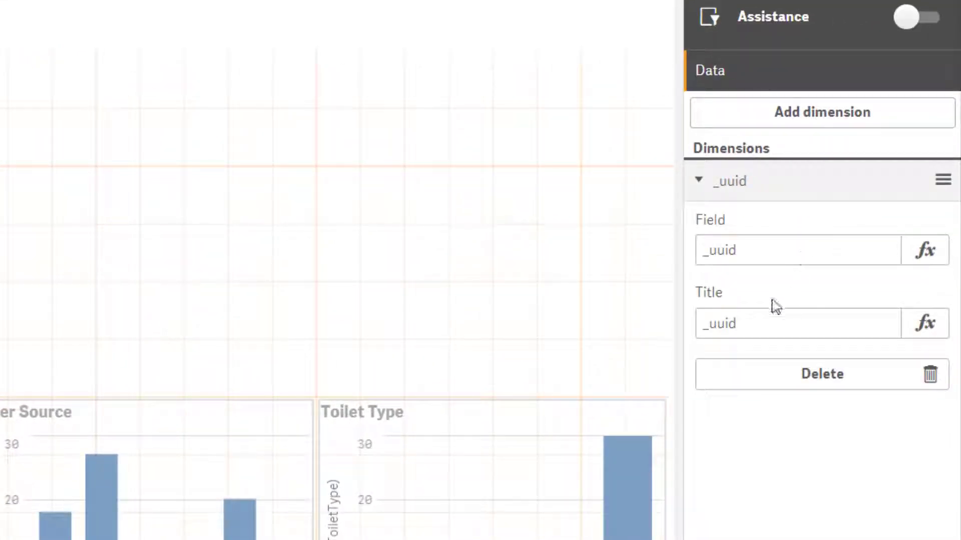
pyautogui.click(757, 321)
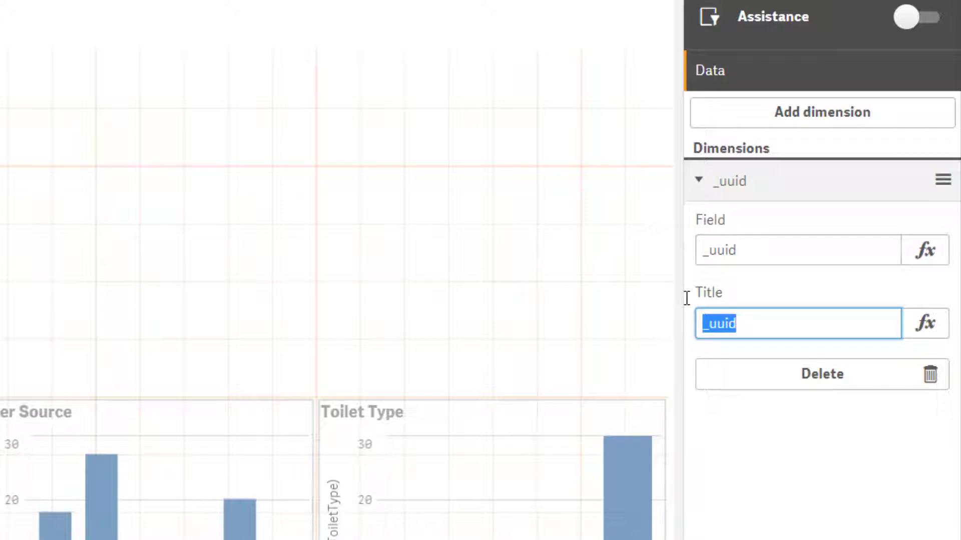
pyautogui.write('Assessment')
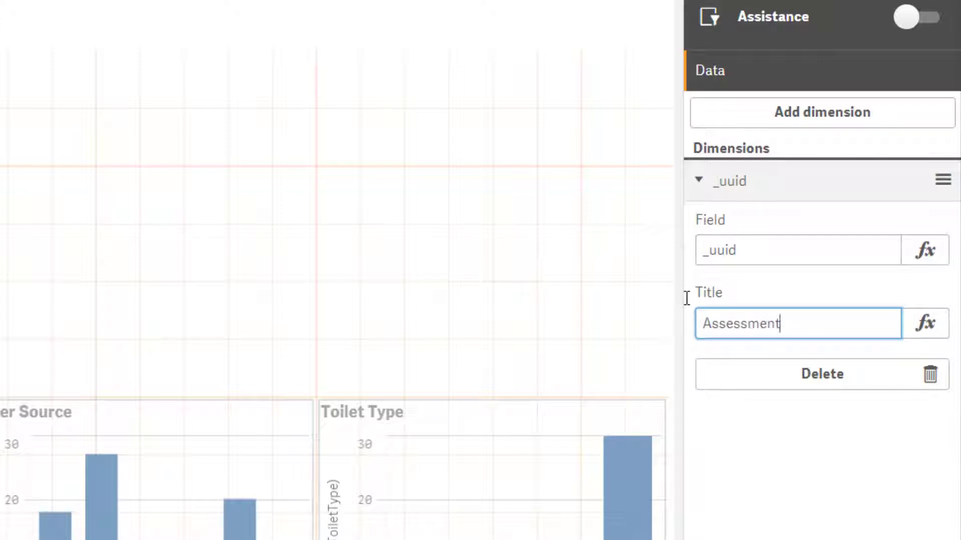
pyautogui.write(' ID')
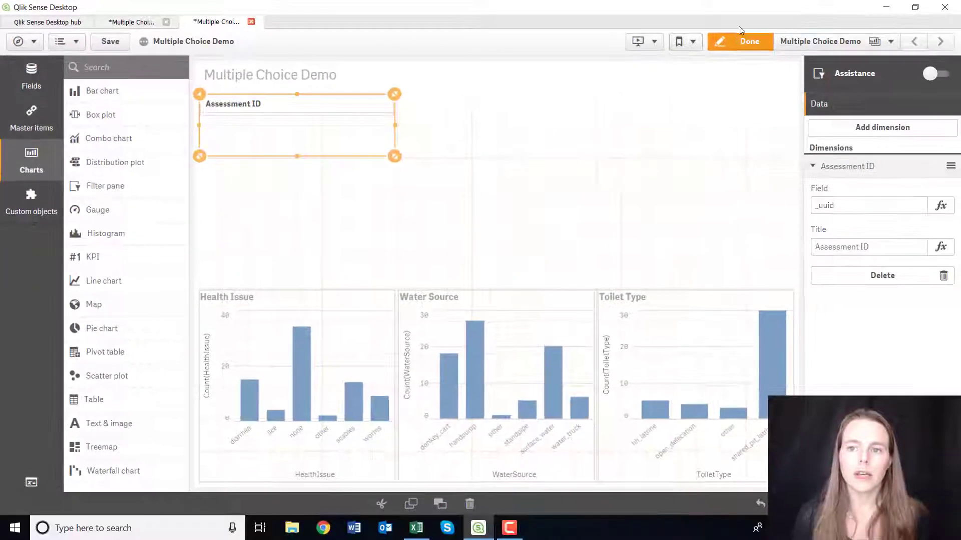
# Step: Switch to analysis mode and filter the charts to a single assessment ID
pyautogui.click(743, 39)
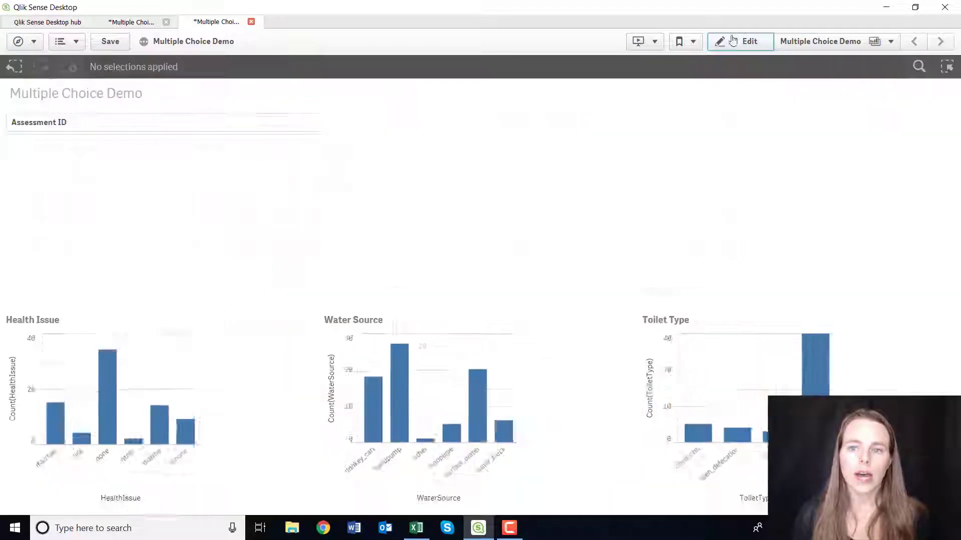
pyautogui.click(111, 122)
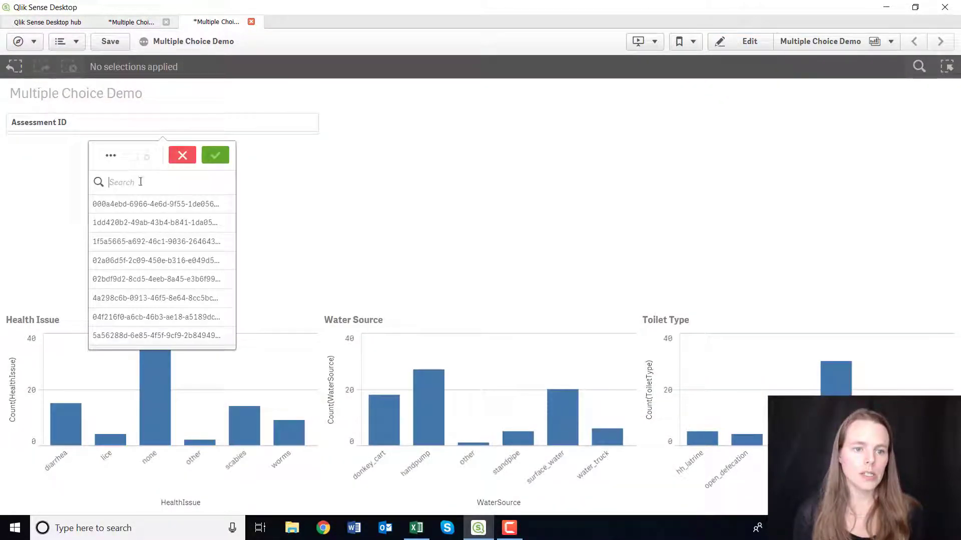
pyautogui.click(148, 278)
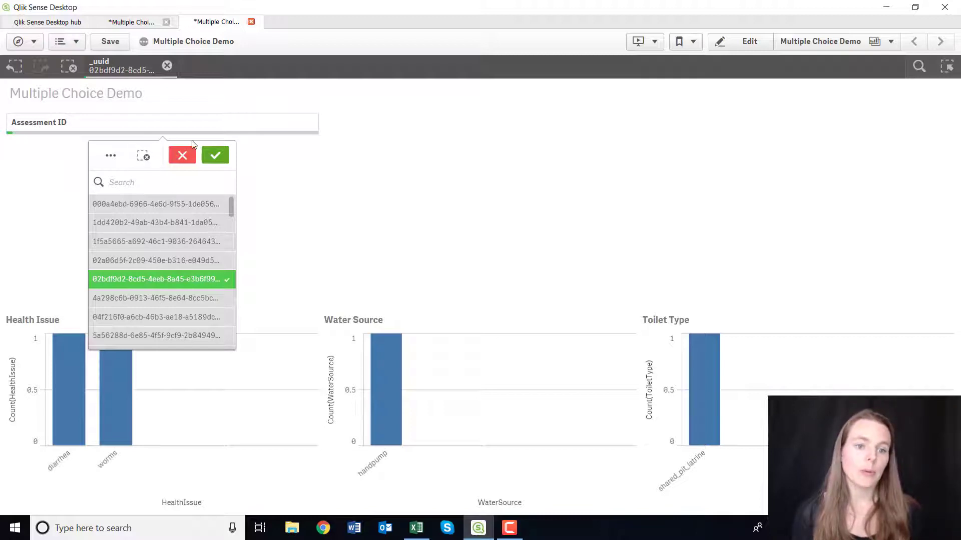
pyautogui.click(215, 156)
# Step: Extend the Assessment ID selection to five assessments
pyautogui.click(137, 129)
pyautogui.click(172, 264)
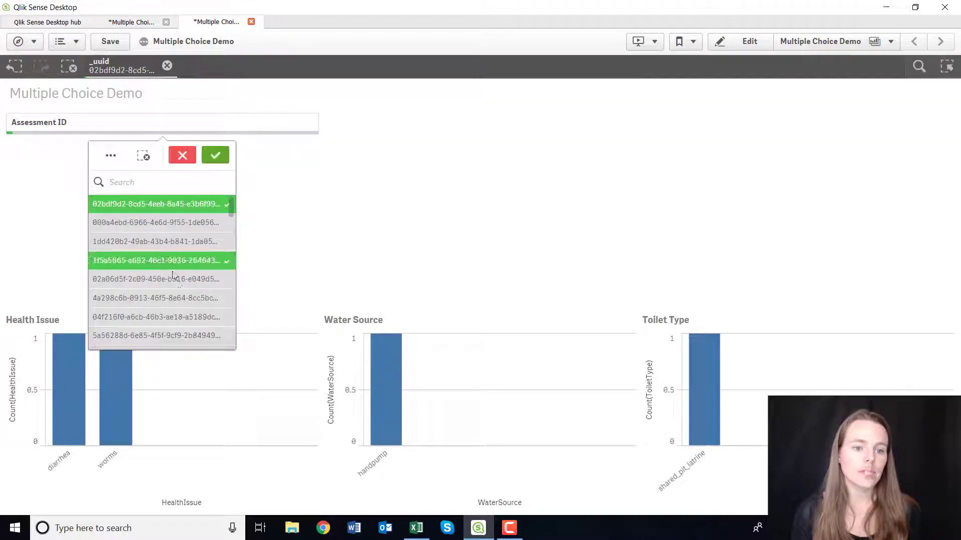
pyautogui.click(176, 279)
pyautogui.click(177, 298)
pyautogui.click(178, 317)
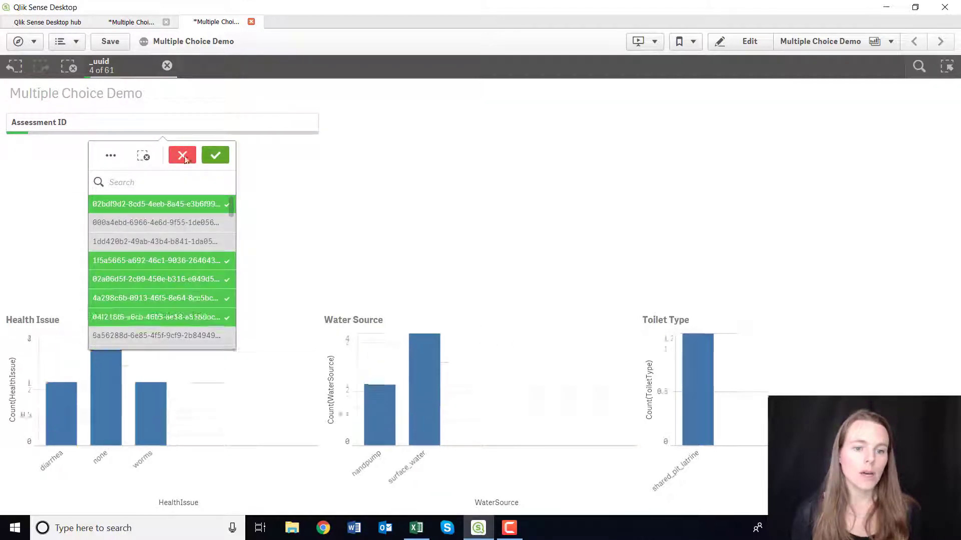
pyautogui.click(214, 156)
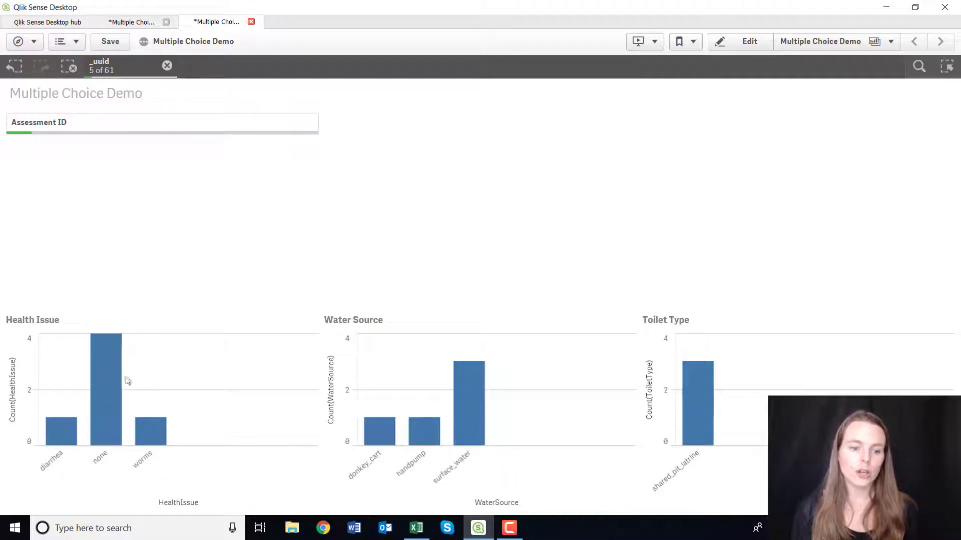
# Step: Clear the five-assessment selection from the Assessment ID filter
pyautogui.moveTo(115, 373)
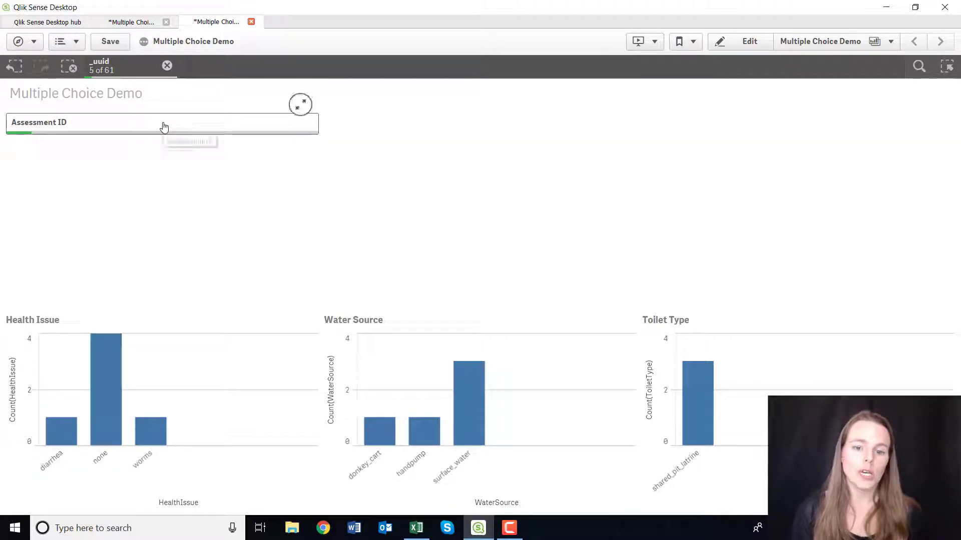
pyautogui.click(47, 126)
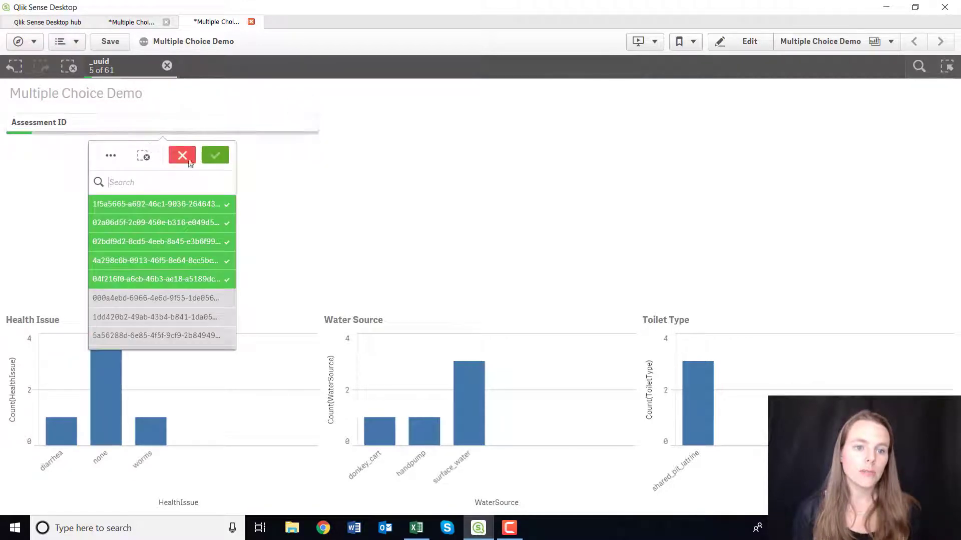
pyautogui.click(182, 156)
pyautogui.click(167, 66)
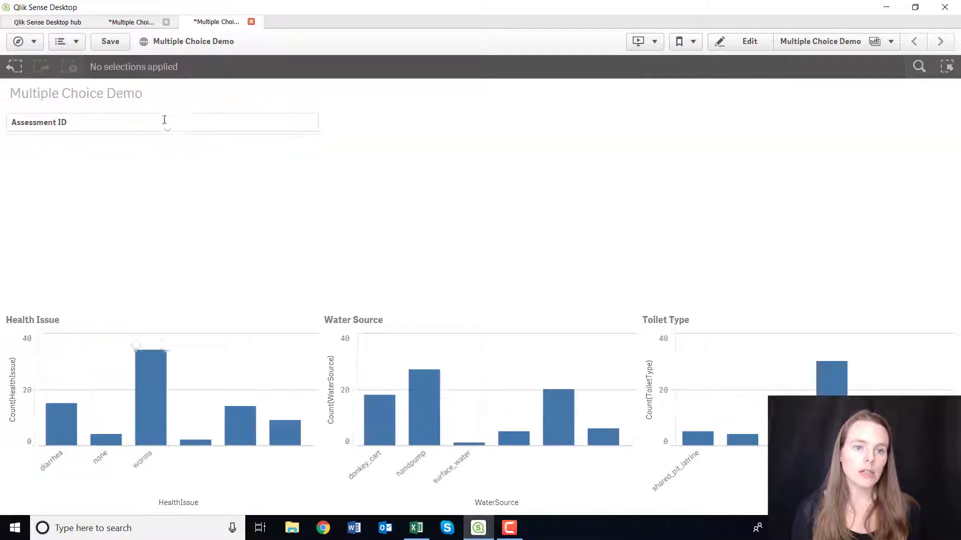
# Step: Select and deselect another single assessment, clear selections, and return to edit mode
pyautogui.click(163, 122)
pyautogui.click(167, 229)
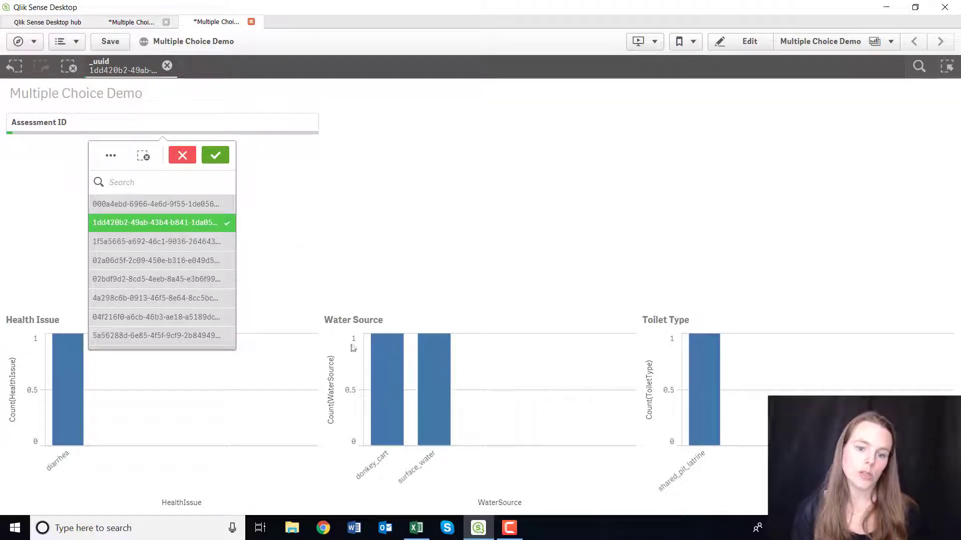
pyautogui.click(177, 227)
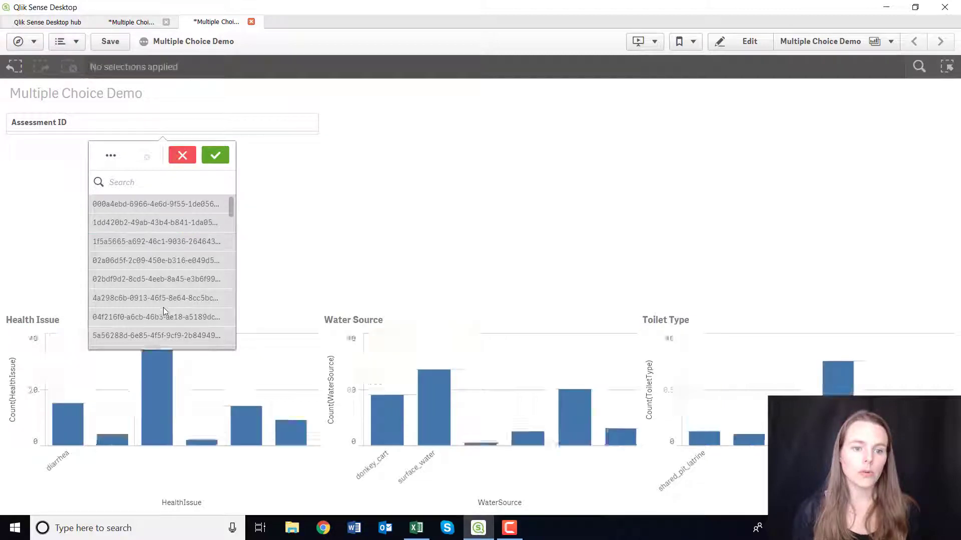
pyautogui.click(163, 299)
pyautogui.click(168, 66)
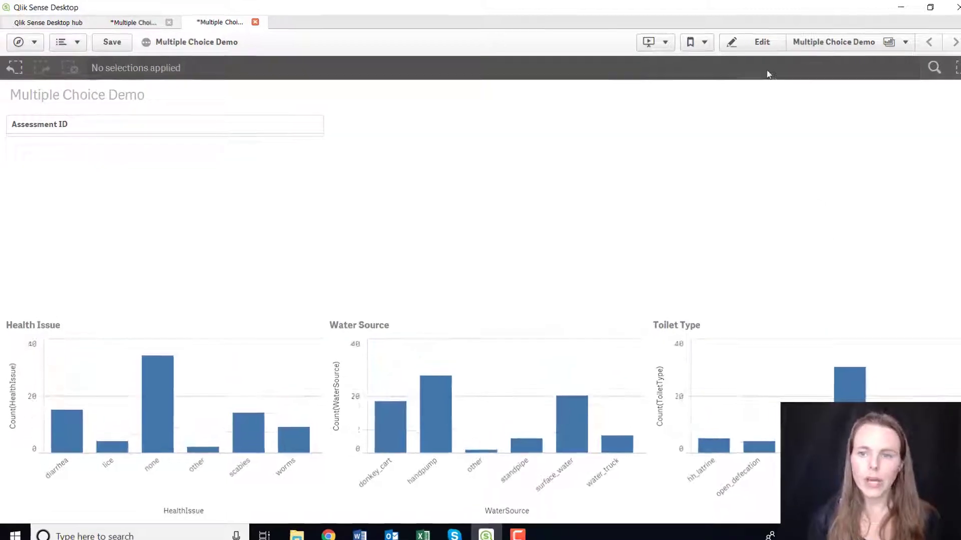
pyautogui.click(749, 41)
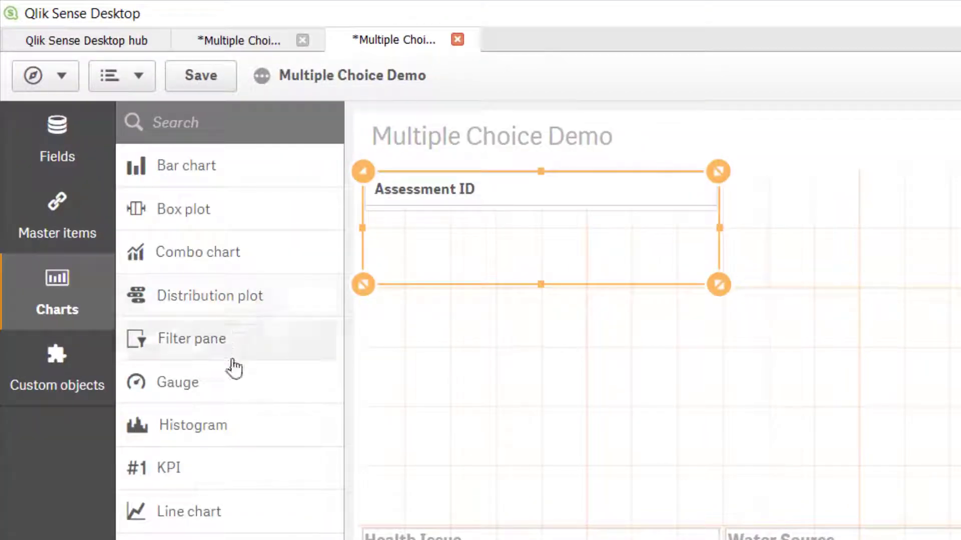
# Step: Add a KPI below the filter pane with the measure Count([_uuid])
pyautogui.moveTo(209, 473); pyautogui.dragTo(632, 446)
pyautogui.click(663, 438)
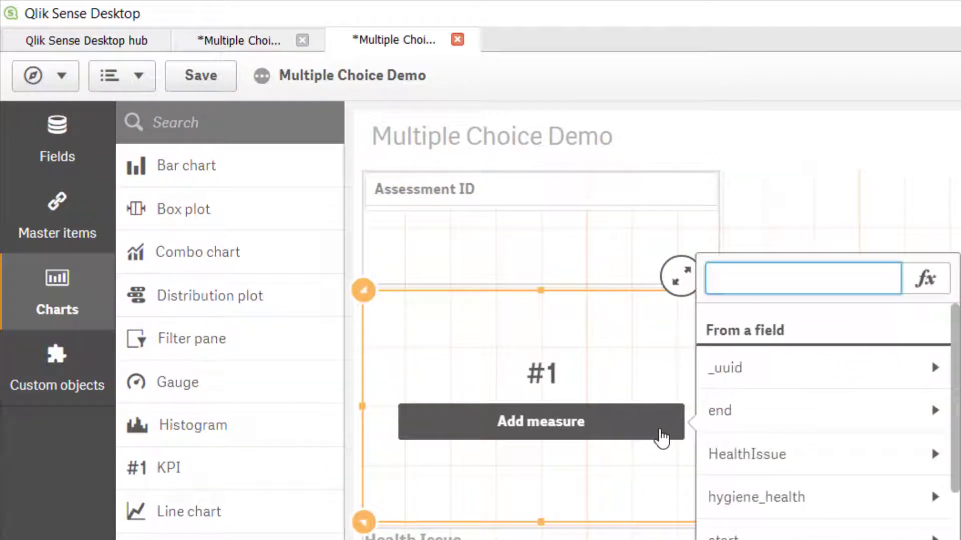
pyautogui.write('uuid')
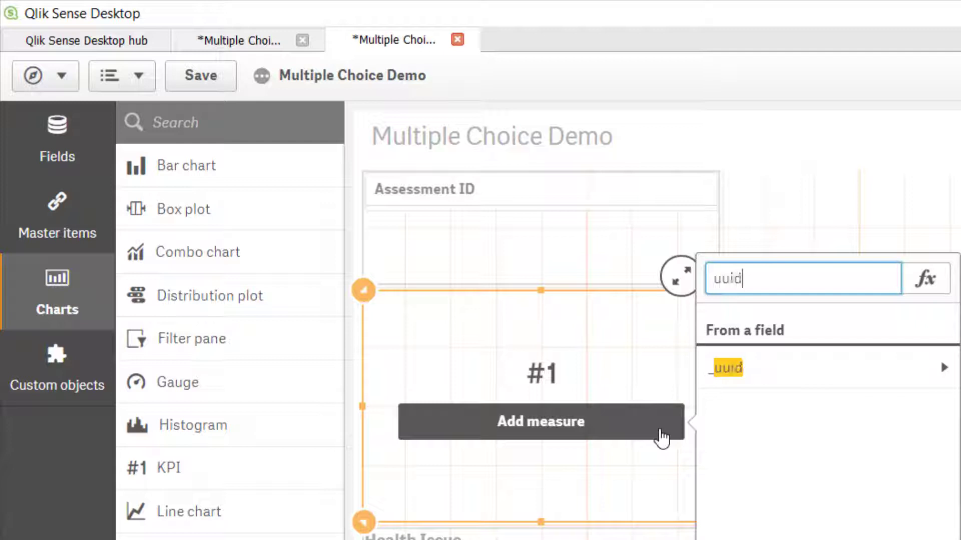
pyautogui.click(820, 382)
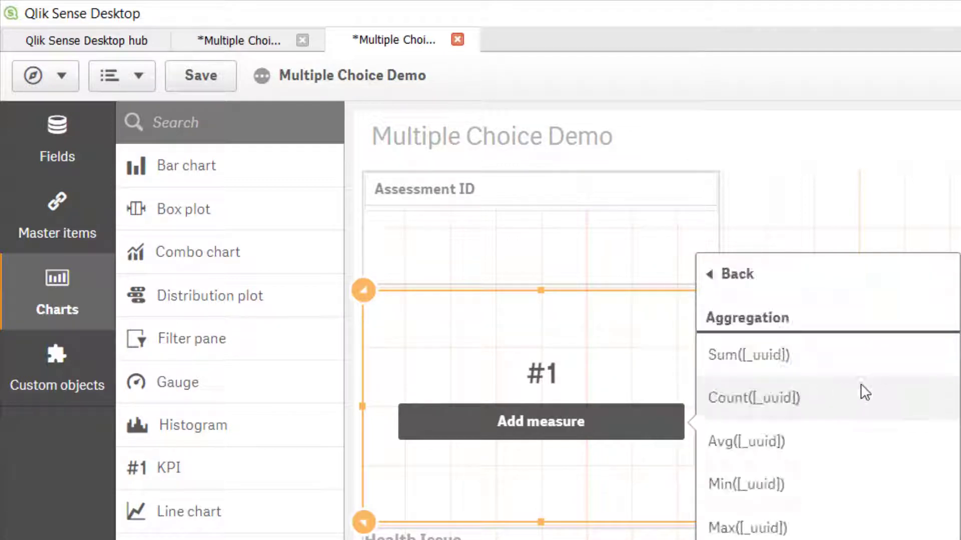
pyautogui.click(833, 405)
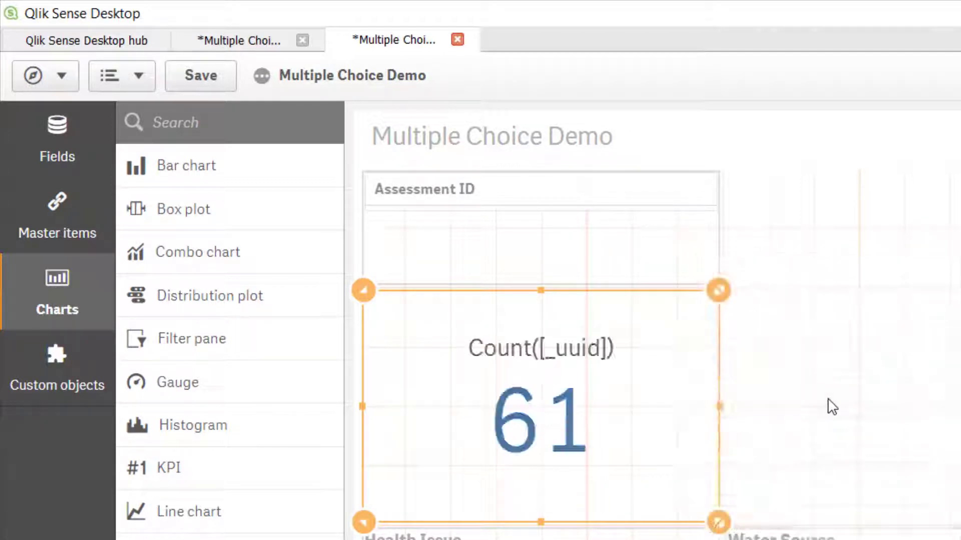
# Step: Label the Count([_uuid]) measure '# of Assessment' and deselect the KPI
pyautogui.moveTo(584, 358)
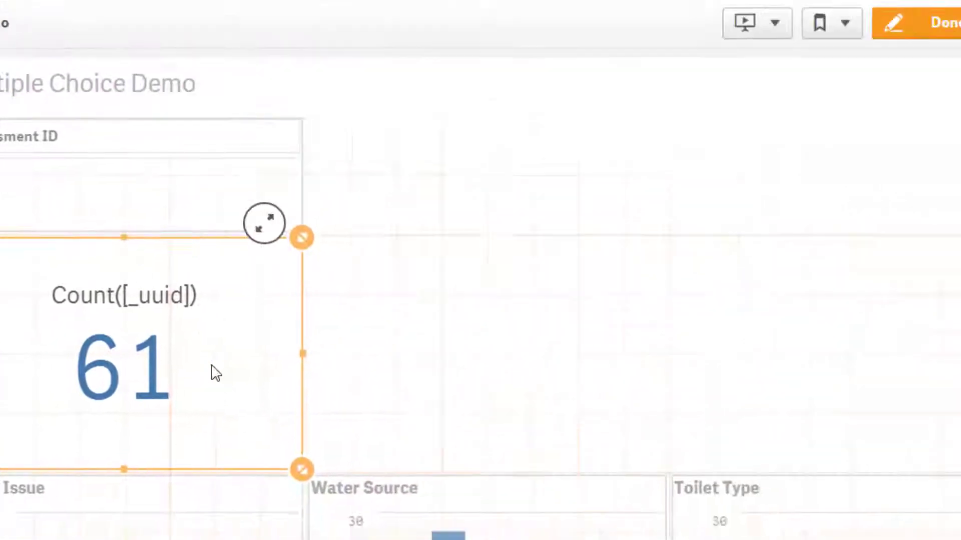
pyautogui.click(666, 156)
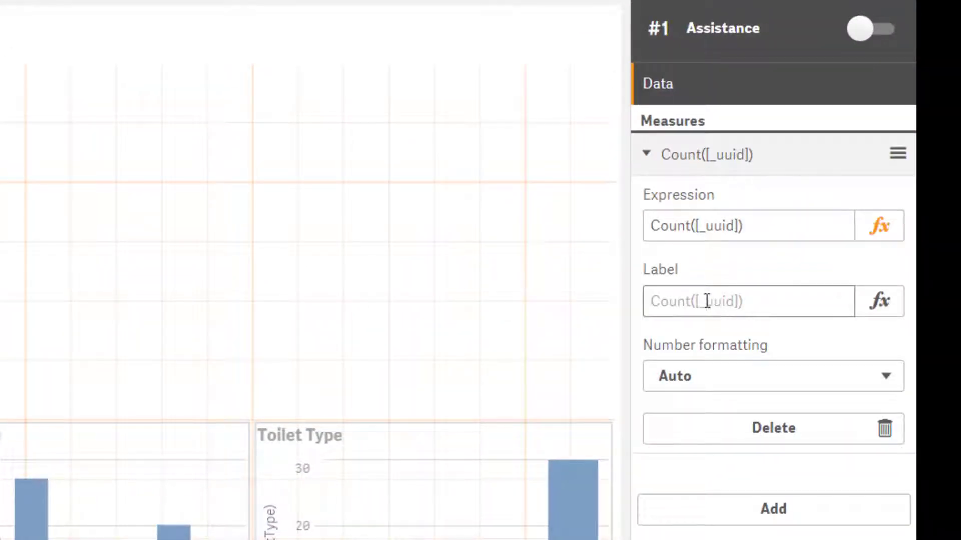
pyautogui.click(716, 291)
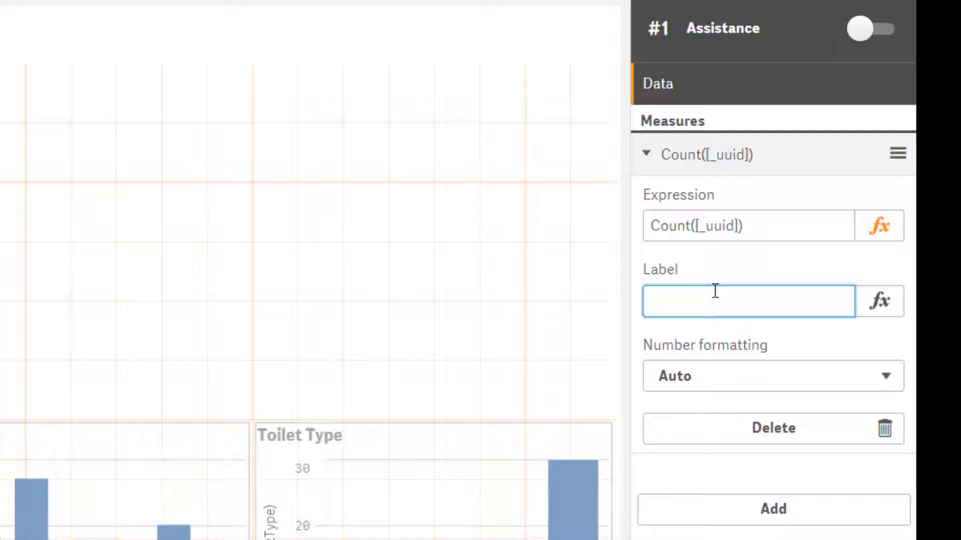
pyautogui.write('# of Assessment')
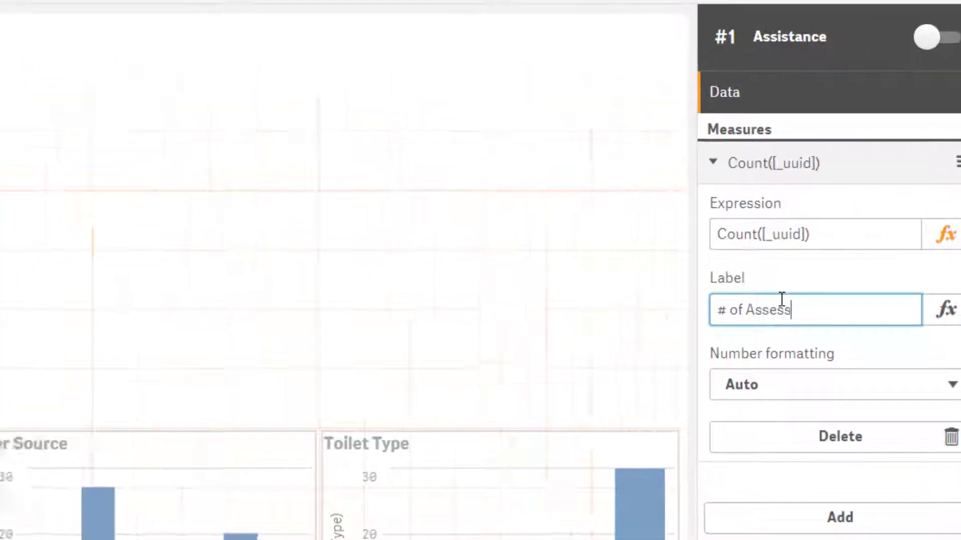
pyautogui.press('Return')
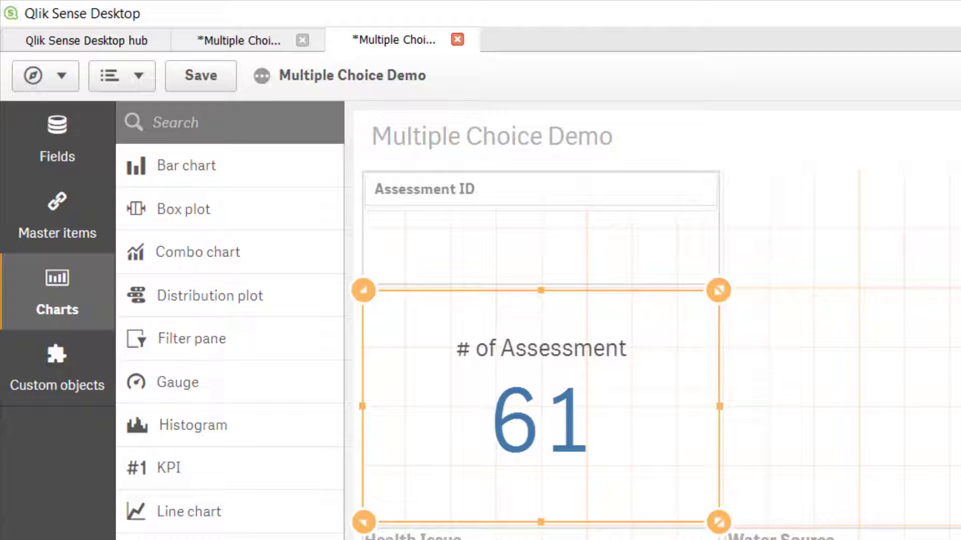
pyautogui.press('Escape')
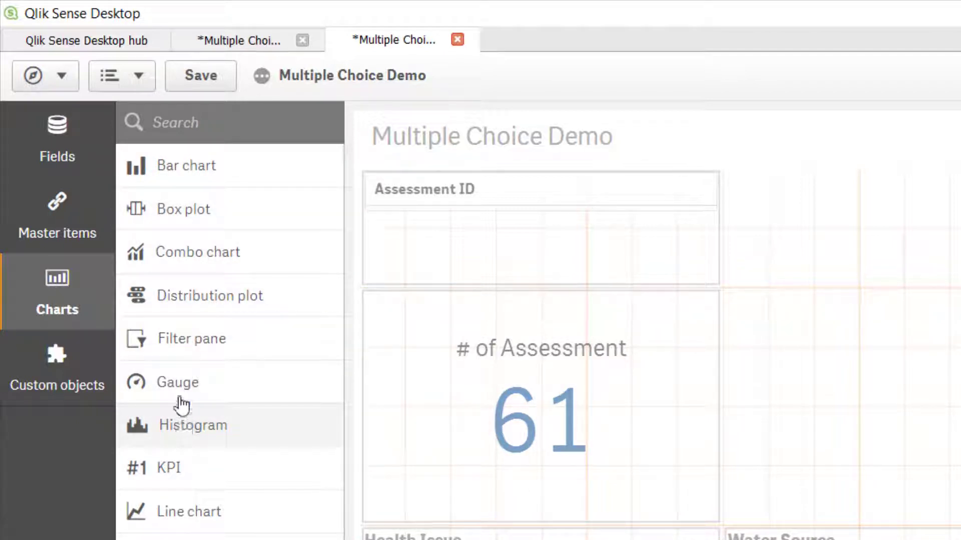
# Step: Add a bar chart with dimension start and measure Count(start)
pyautogui.moveTo(189, 182); pyautogui.dragTo(960, 396)
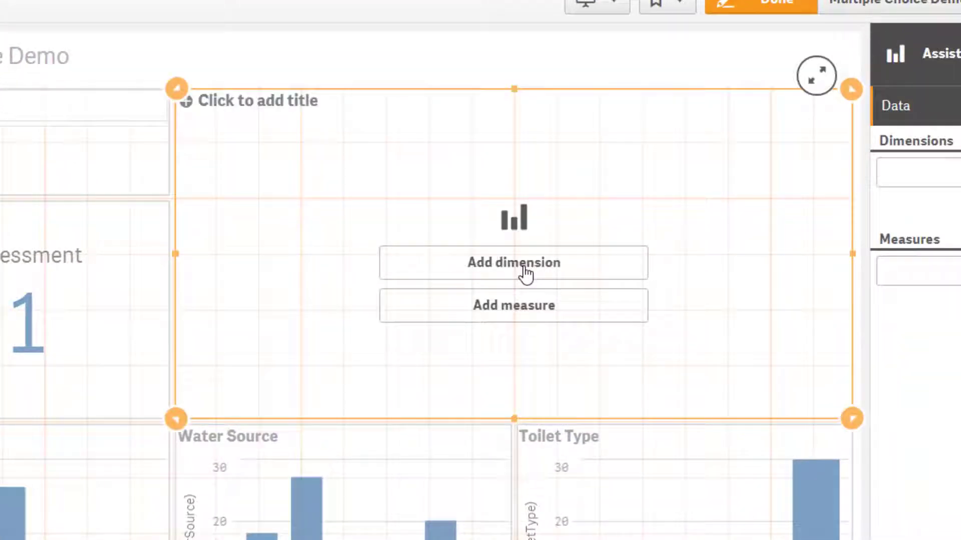
pyautogui.click(525, 274)
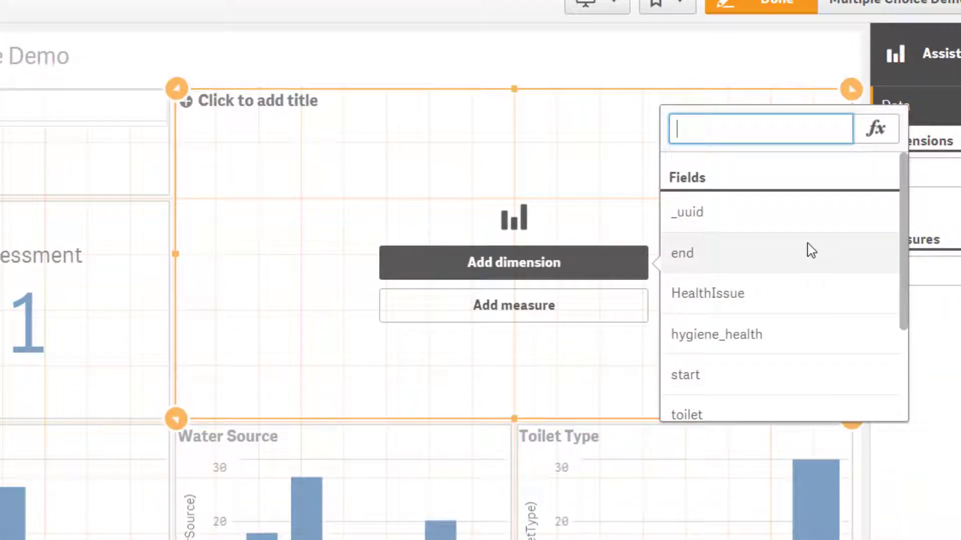
pyautogui.scroll(-3, 793, 289)
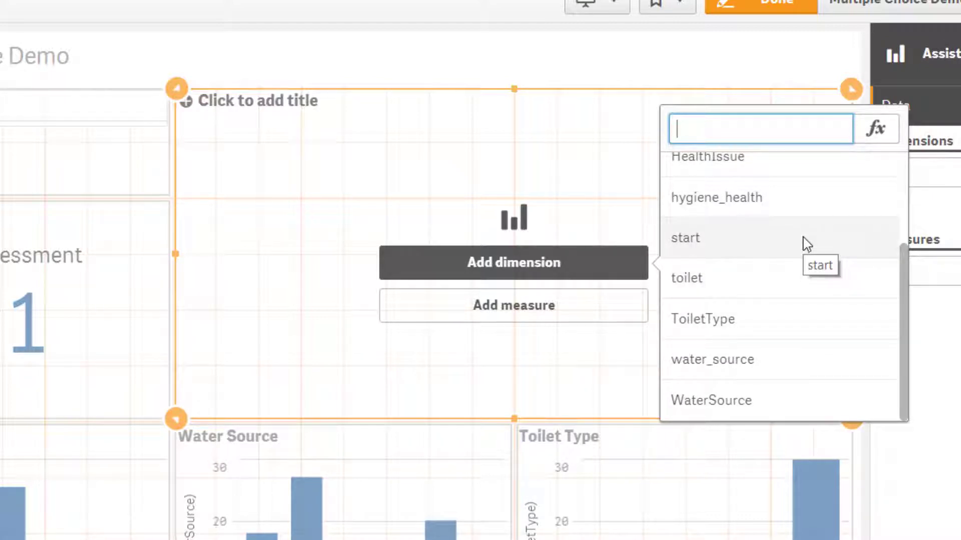
pyautogui.click(773, 242)
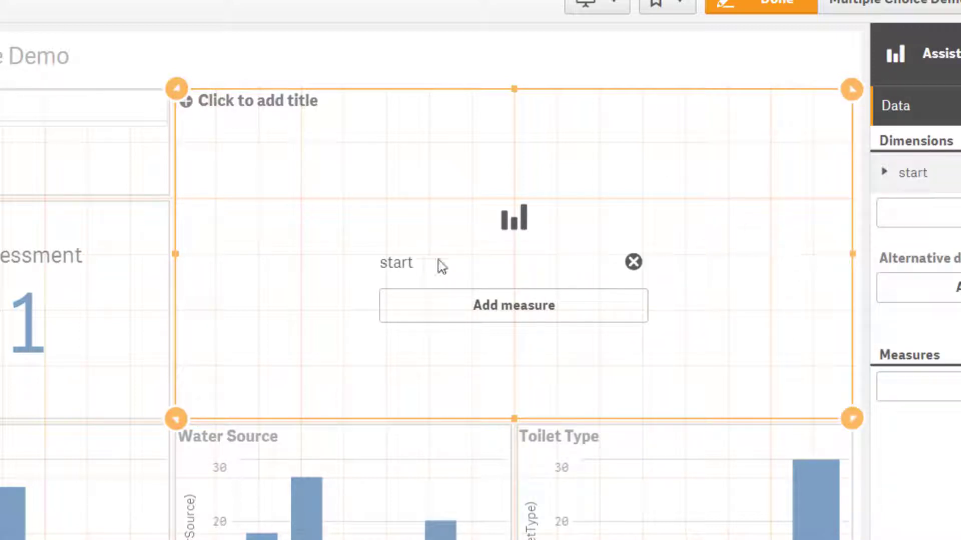
pyautogui.click(515, 321)
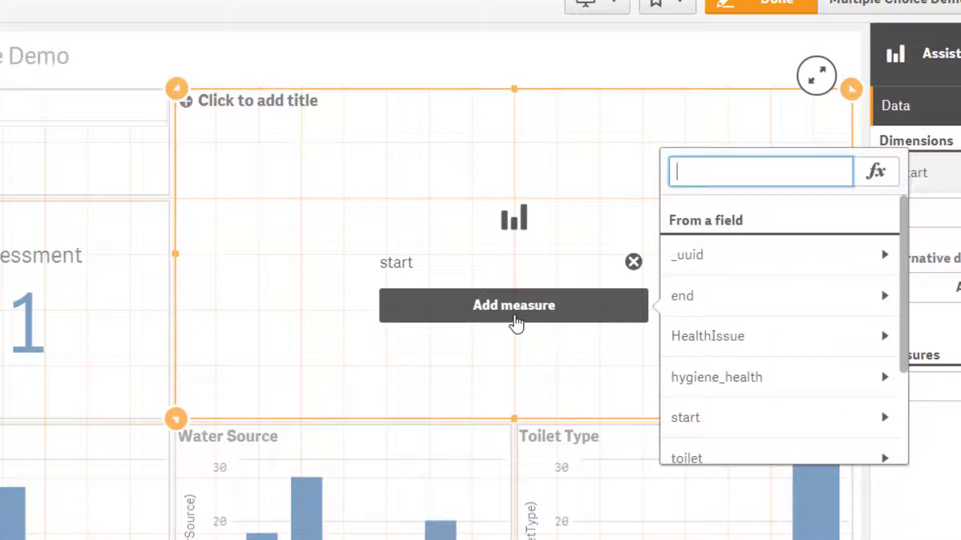
pyautogui.scroll(-3, 796, 336)
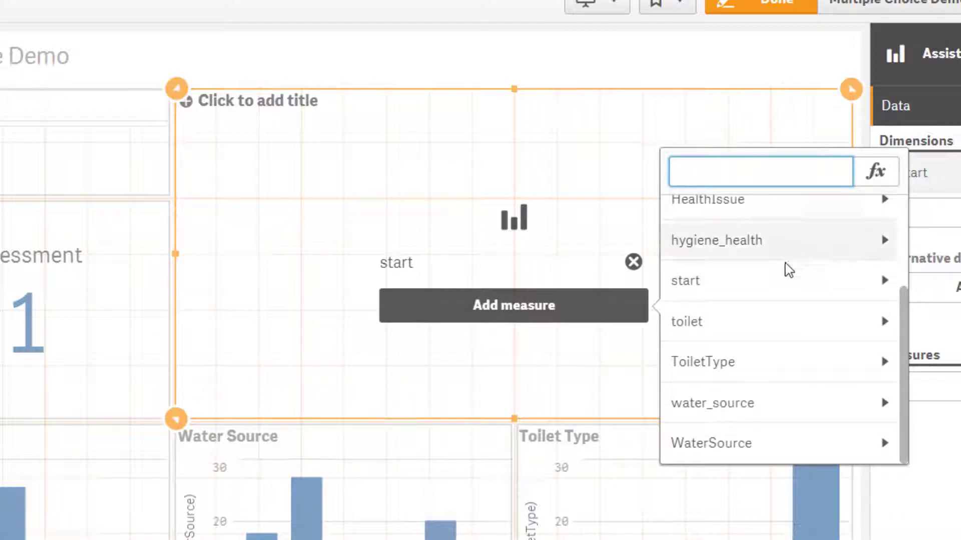
pyautogui.click(748, 290)
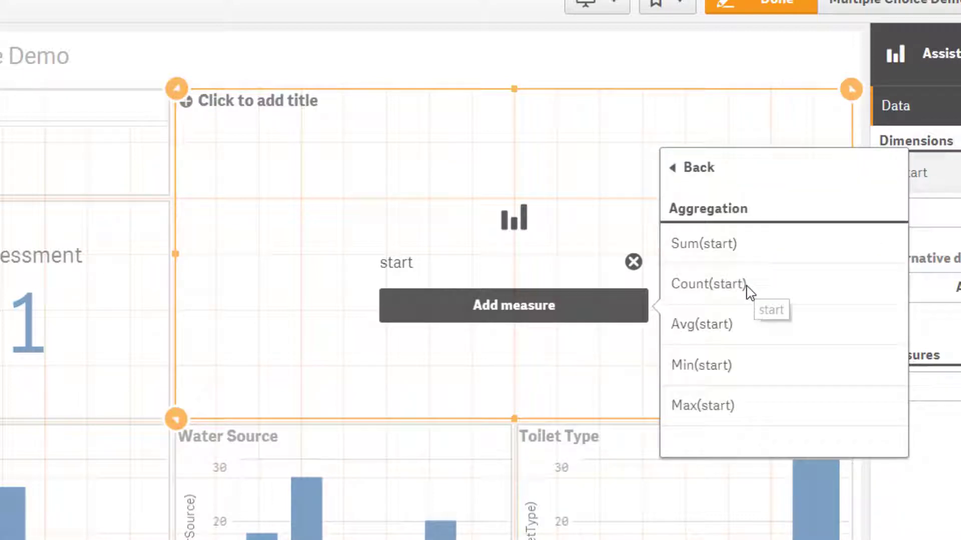
pyautogui.click(719, 283)
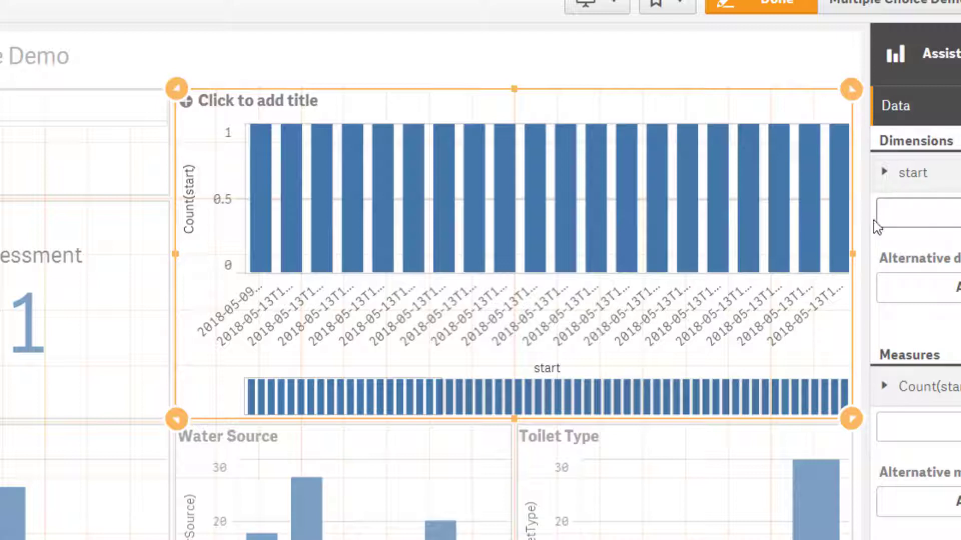
pyautogui.click(888, 175)
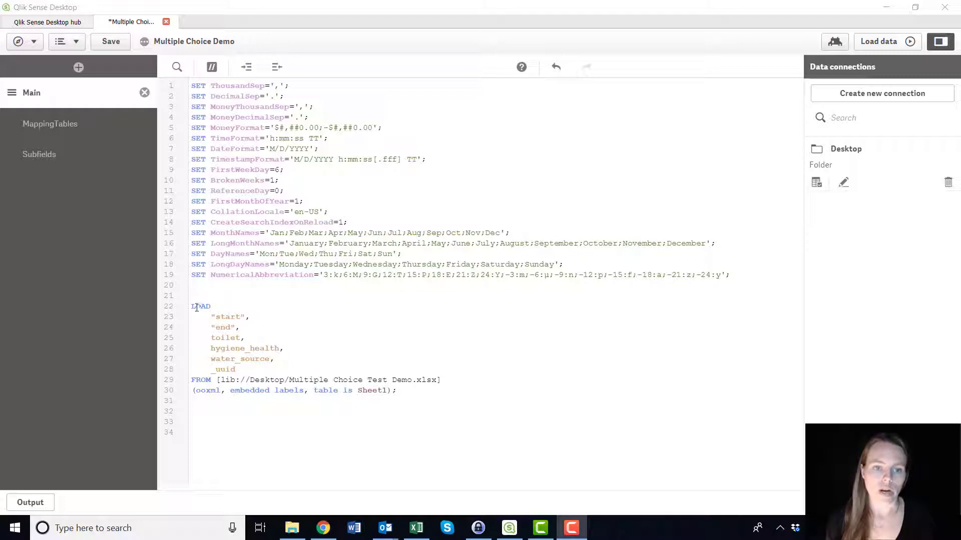
# Step: Change line 23 of the load script to date("start") as start
pyautogui.moveTo(191, 306); pyautogui.dragTo(427, 397)
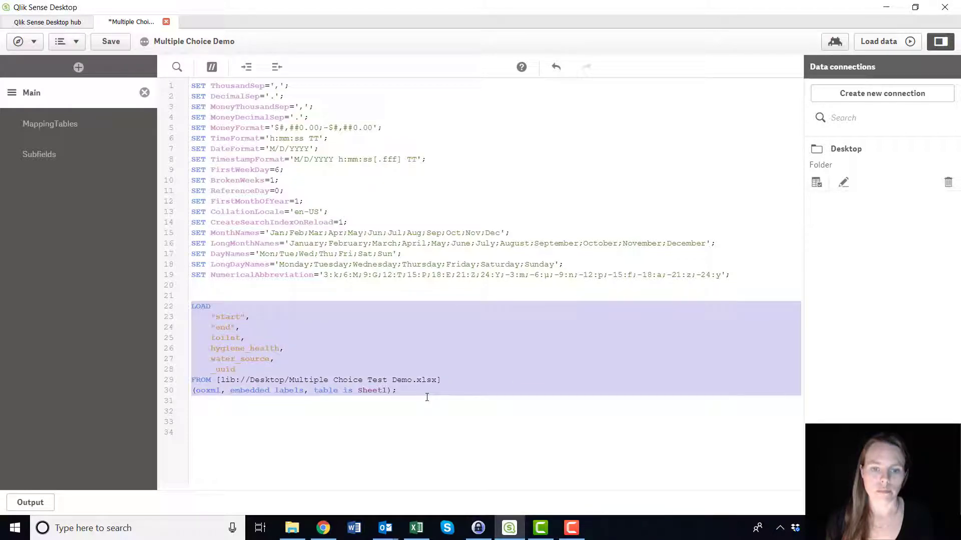
pyautogui.click(289, 352)
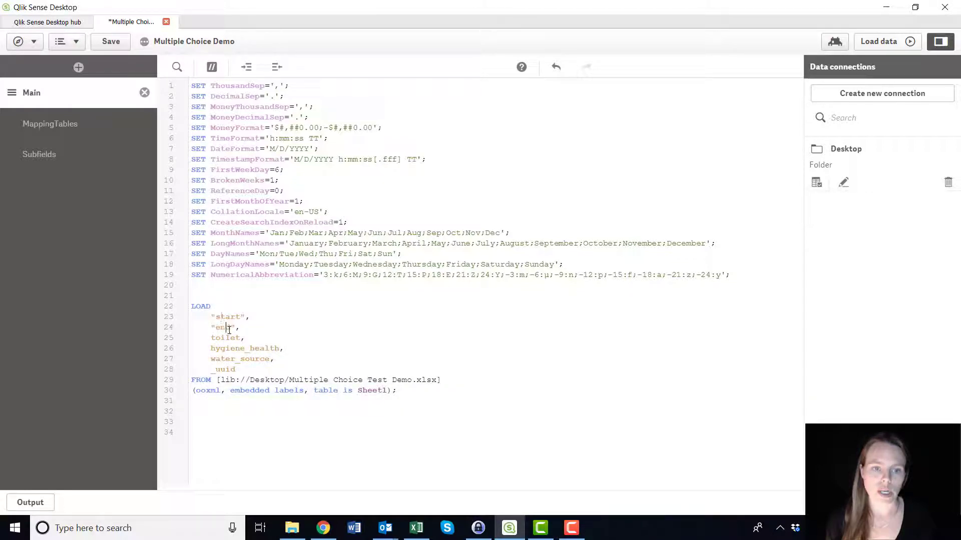
pyautogui.moveTo(243, 350); pyautogui.dragTo(255, 367)
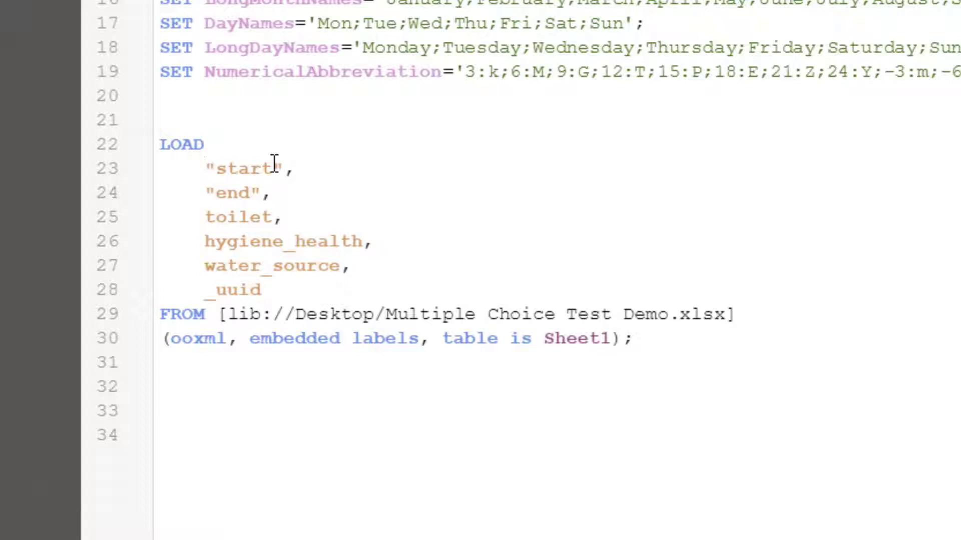
pyautogui.write('date')
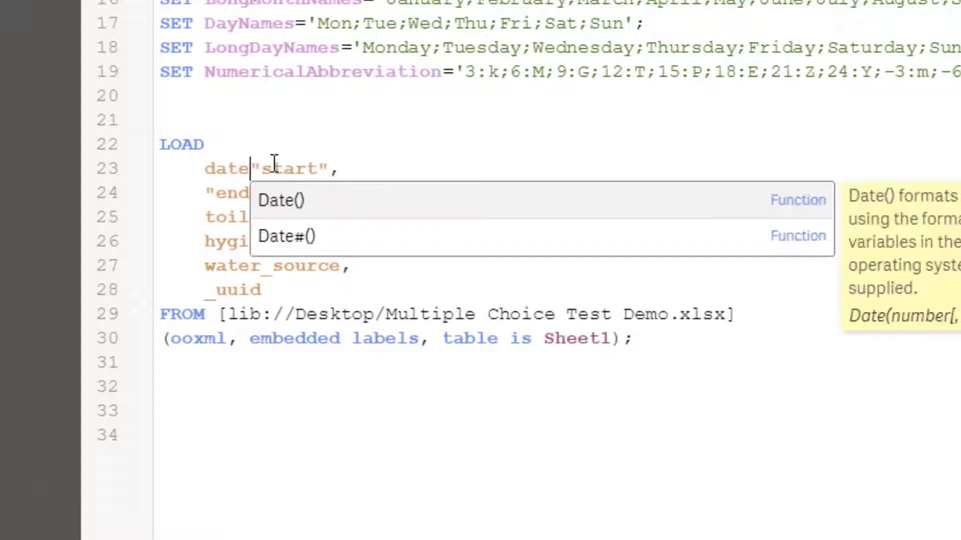
pyautogui.write('(')
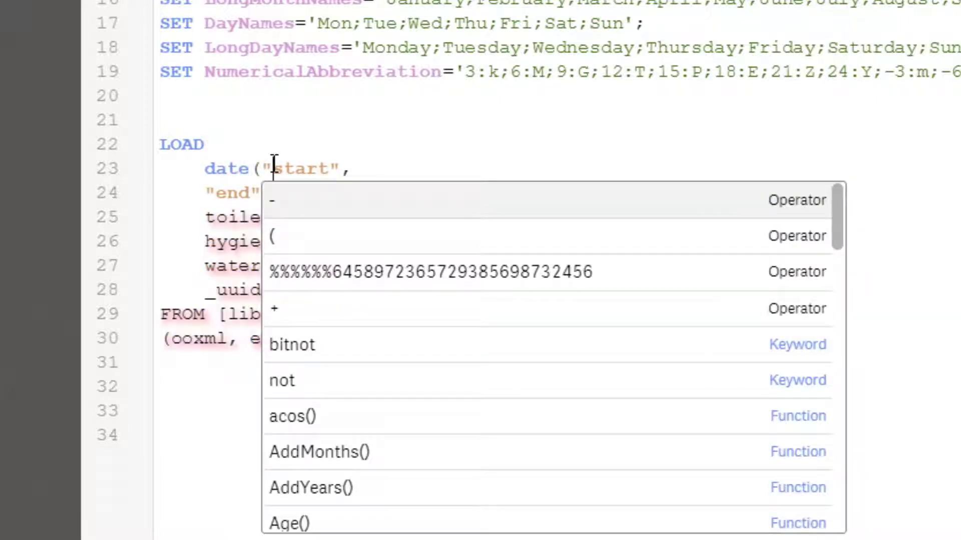
pyautogui.press('Right')
pyautogui.press('Right')
pyautogui.press('Right')
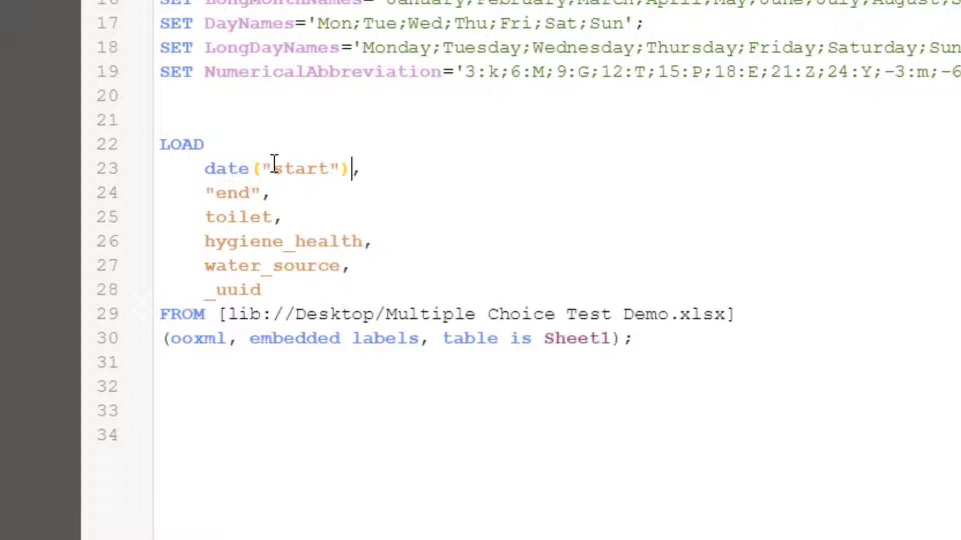
pyautogui.write('as ')
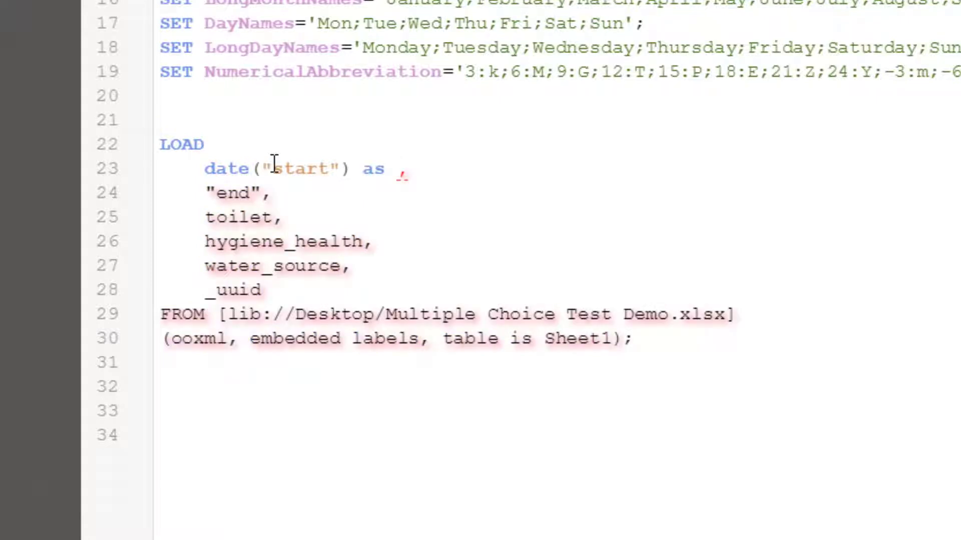
pyautogui.write('start')
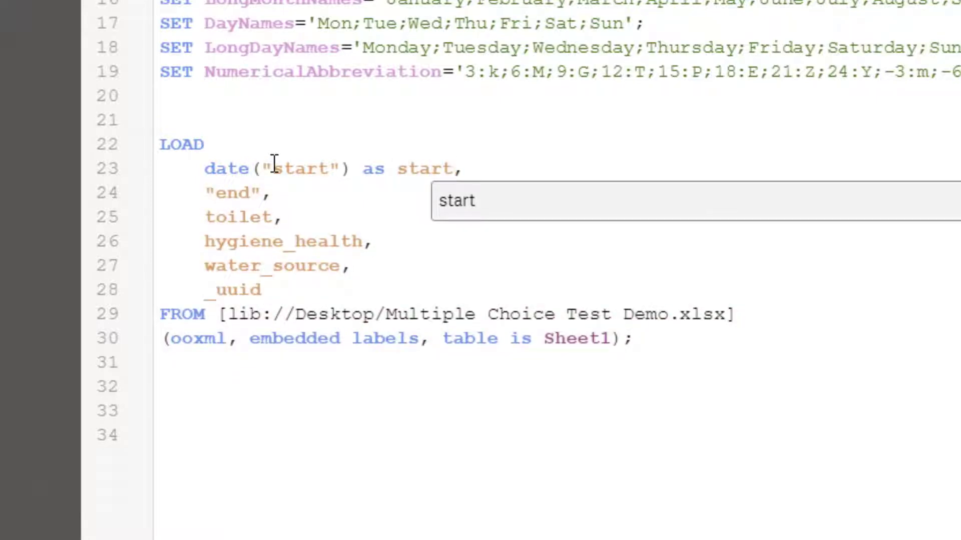
# Step: Change line 24 to date("end") as end and reload the data
pyautogui.click(193, 194)
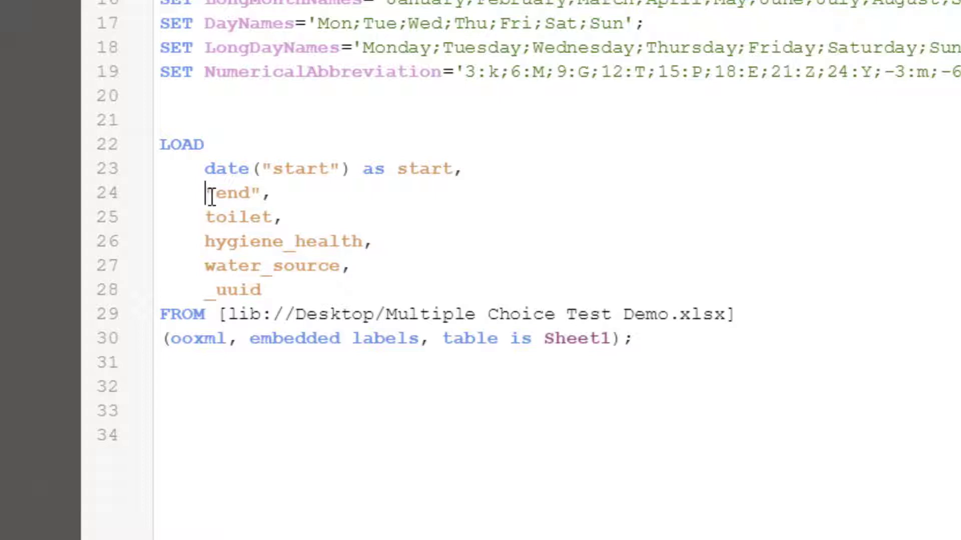
pyautogui.write('date(')
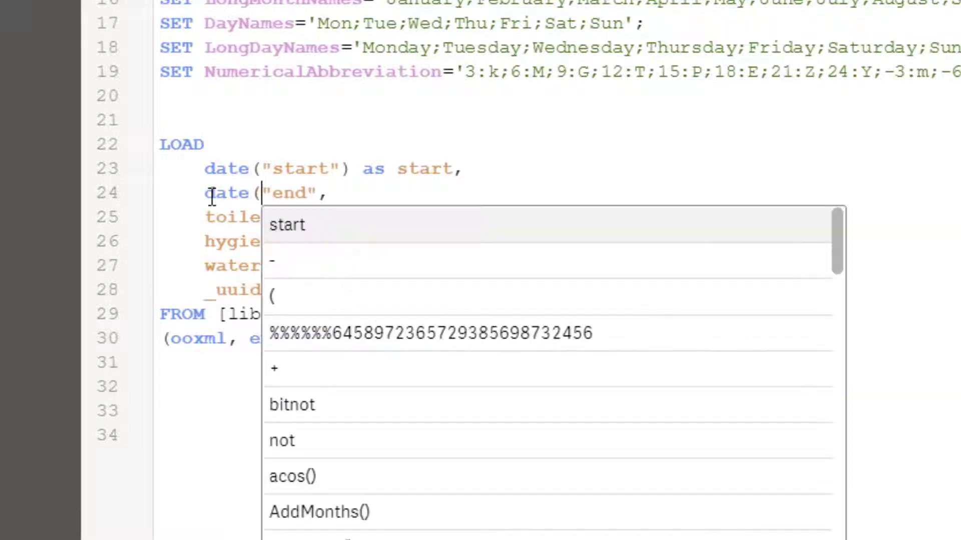
pyautogui.press('Right')
pyautogui.press('Right')
pyautogui.press('Right')
pyautogui.press('Right')
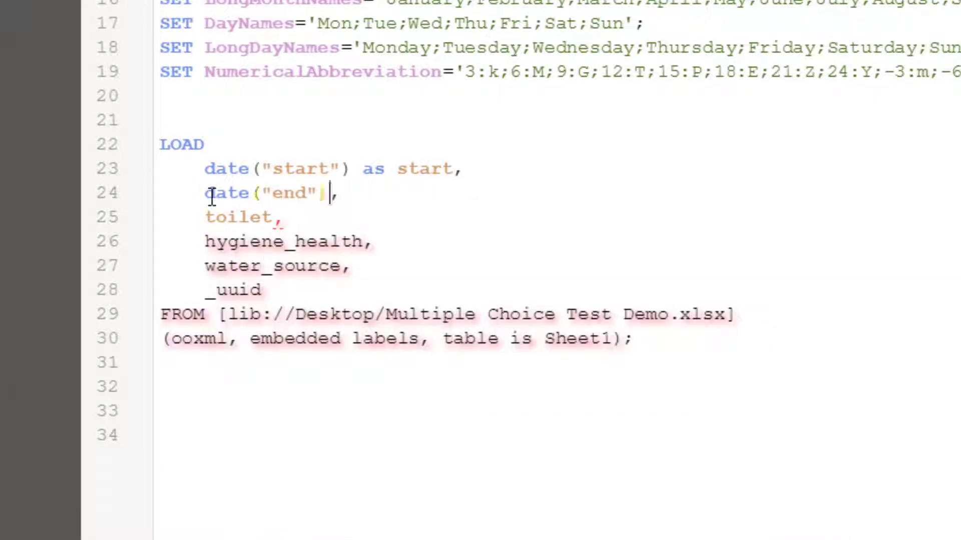
pyautogui.write('as st')
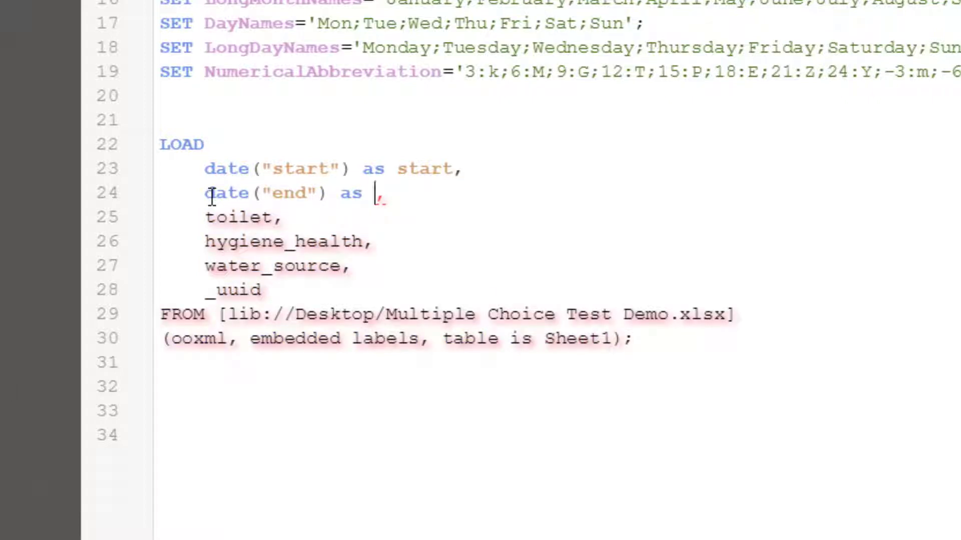
pyautogui.write('a')
pyautogui.press('BackSpace')
pyautogui.write('end')
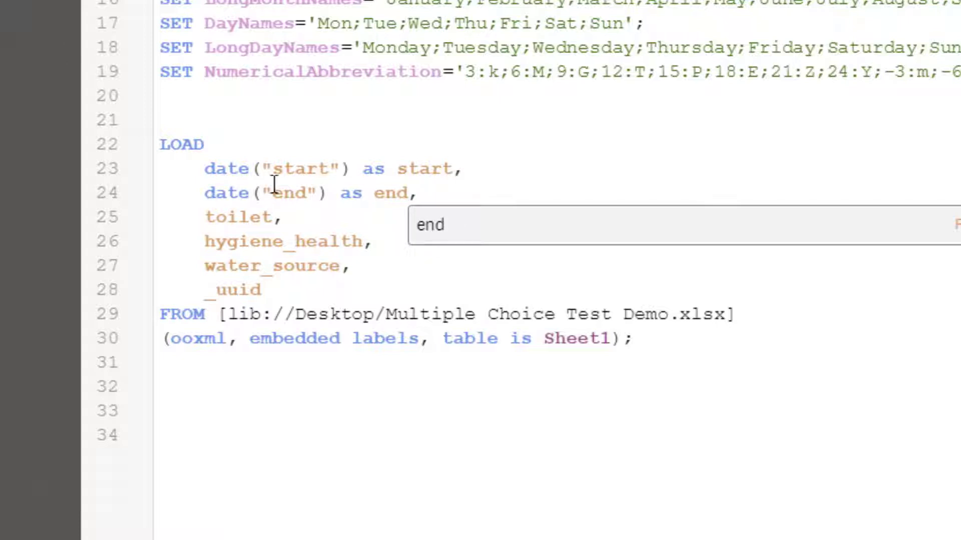
pyautogui.click(875, 44)
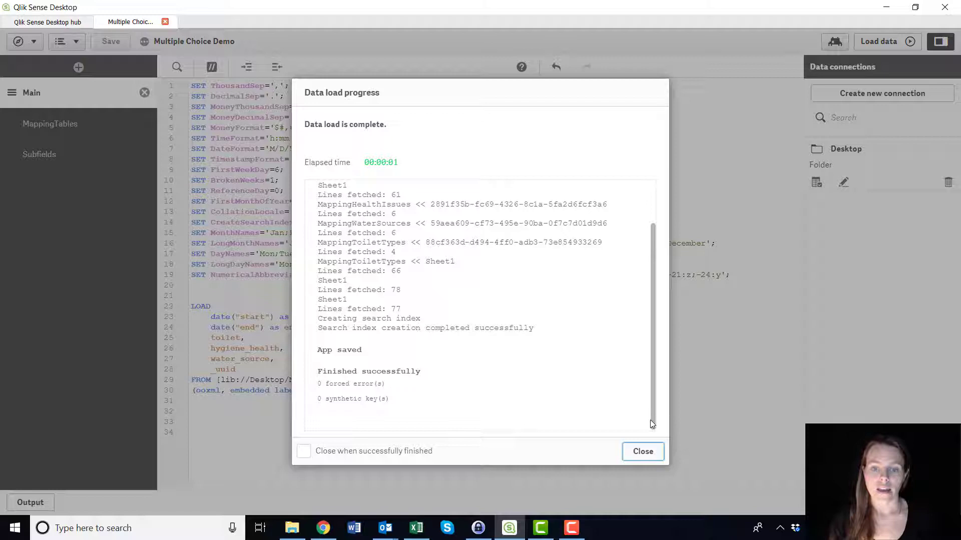
# Step: Close the finished data load report to return to the sheet
pyautogui.click(642, 452)
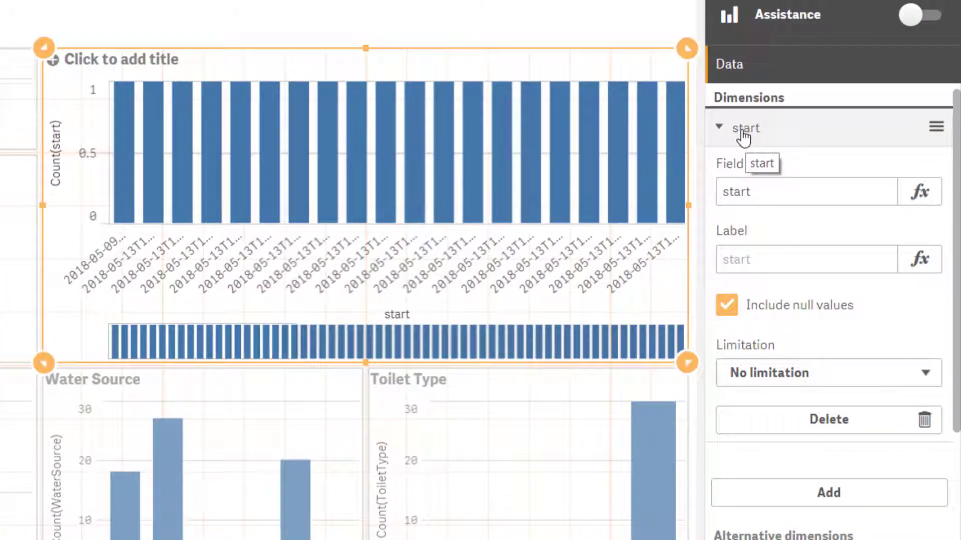
# Step: Set the start dimension's field expression to =daystart(start)
pyautogui.click(750, 129)
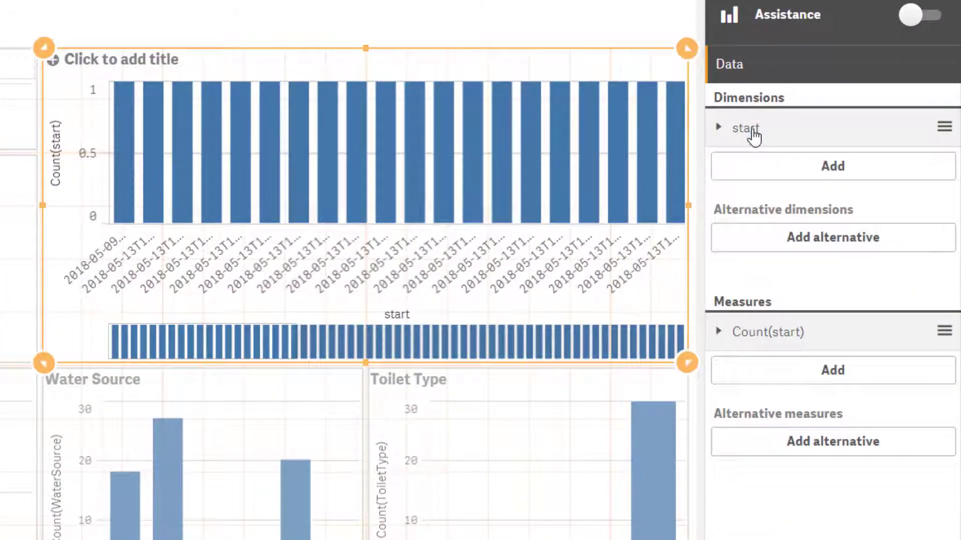
pyautogui.click(746, 135)
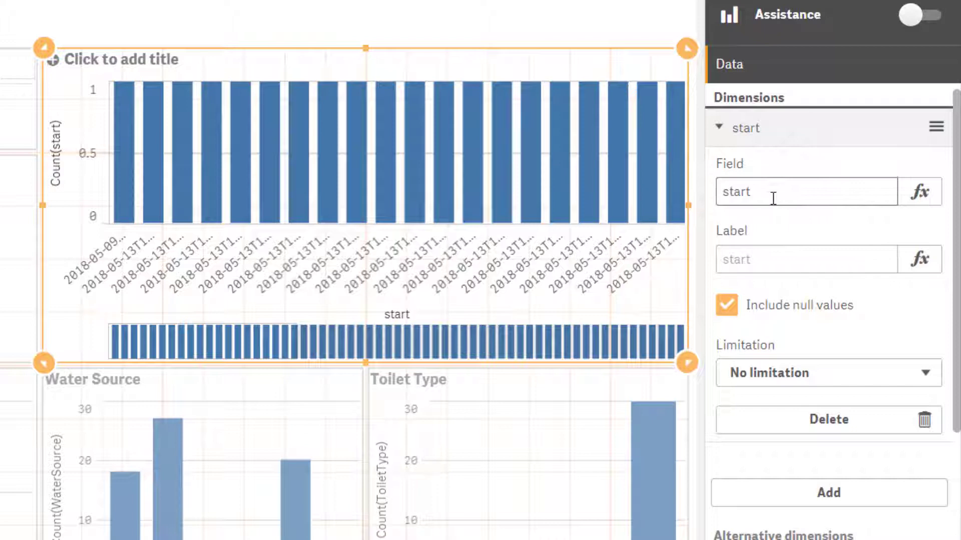
pyautogui.click(913, 201)
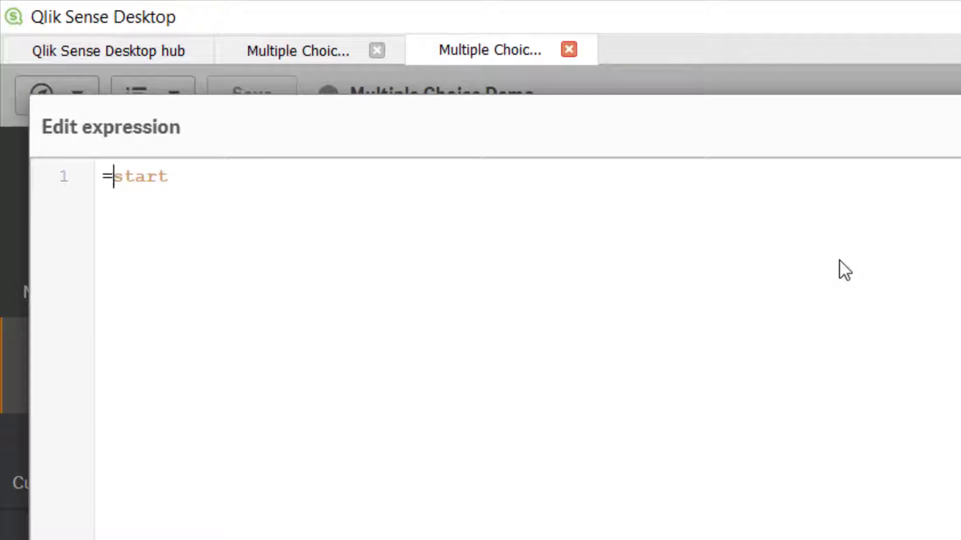
pyautogui.write('daysta')
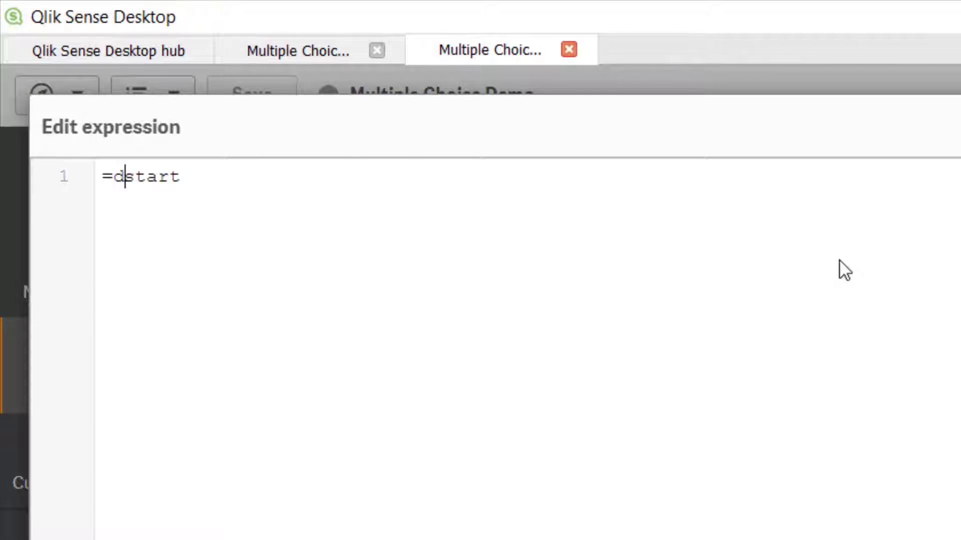
pyautogui.write('rt(start')
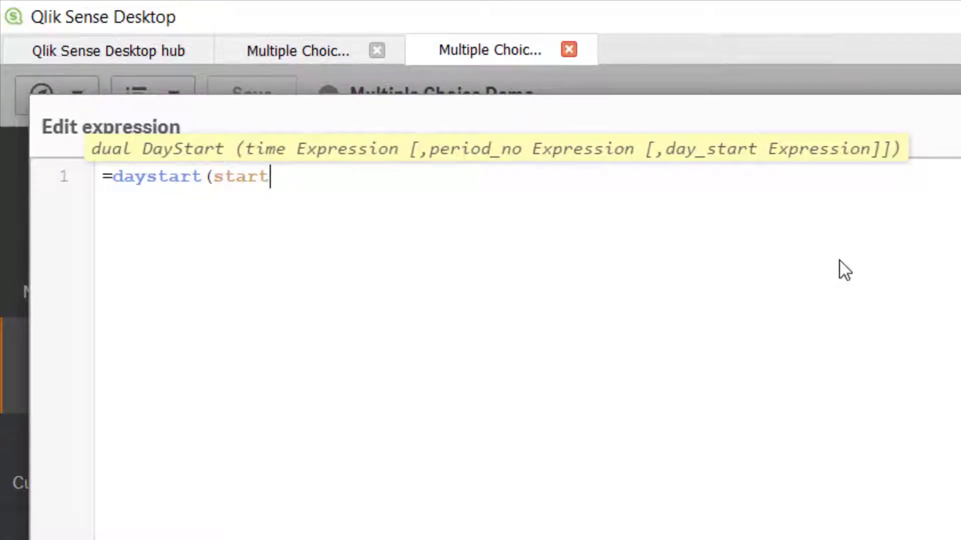
pyautogui.write(')')
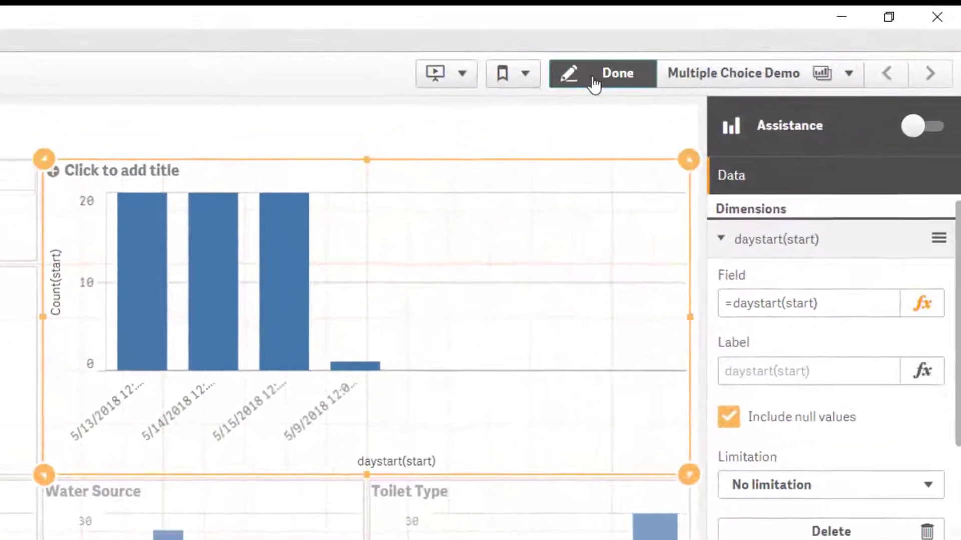
# Step: Preview the day-grouped chart, then reopen the date dimension's expression for editing
pyautogui.click(594, 80)
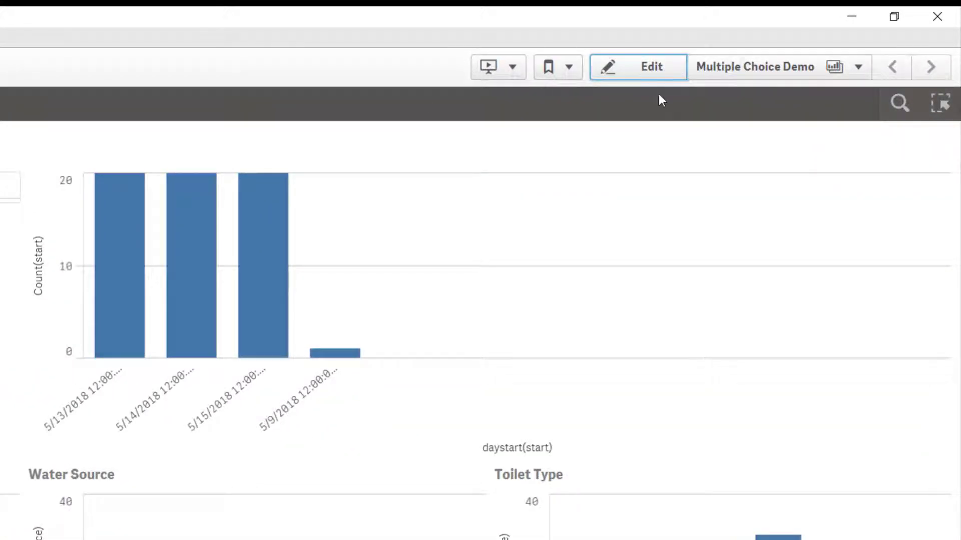
pyautogui.click(646, 70)
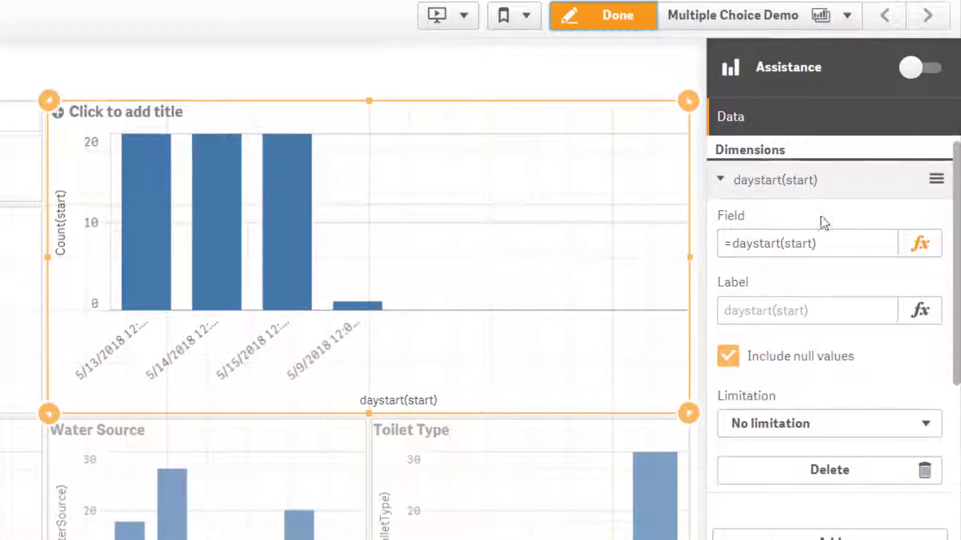
pyautogui.click(919, 244)
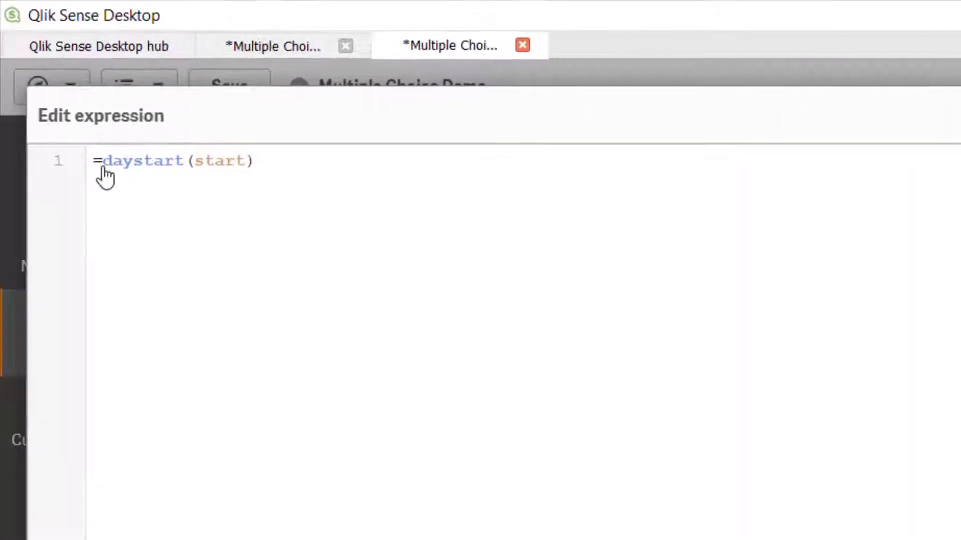
# Step: Rewrite the expression as =date(daystart(start),'DD-MMM-YY')
pyautogui.click(105, 160)
pyautogui.write('date(')
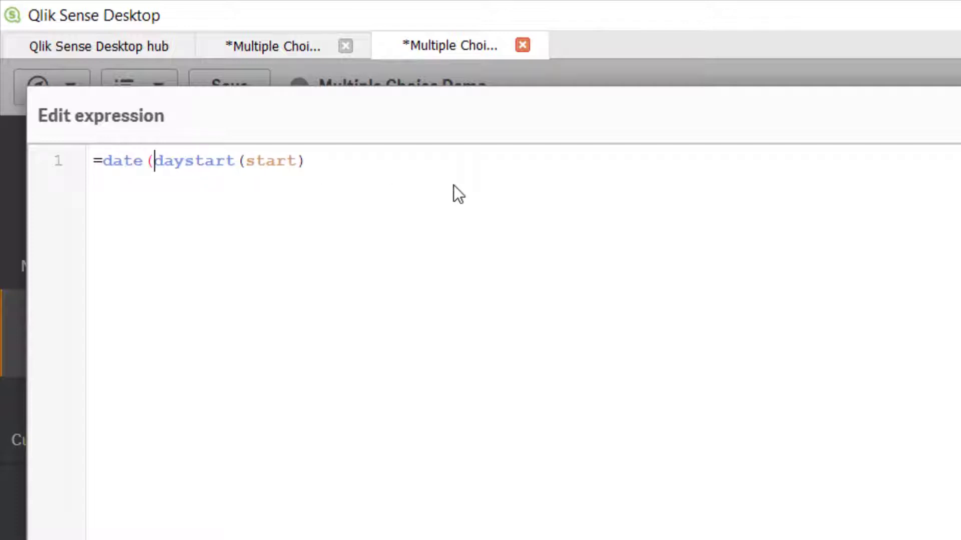
pyautogui.press('Right')
pyautogui.press('Right')
pyautogui.press('Right')
pyautogui.press('Right')
pyautogui.press('Right')
pyautogui.press('Right')
pyautogui.press('Right')
pyautogui.press('Right')
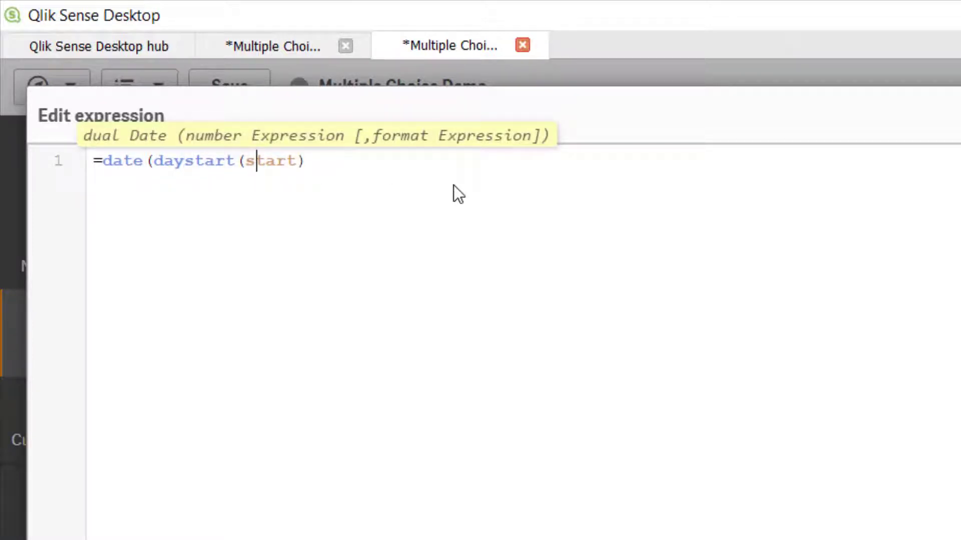
pyautogui.write(",'MM")
pyautogui.press('BackSpace')
pyautogui.press('BackSpace')
pyautogui.write("DD-MMM-YY')")
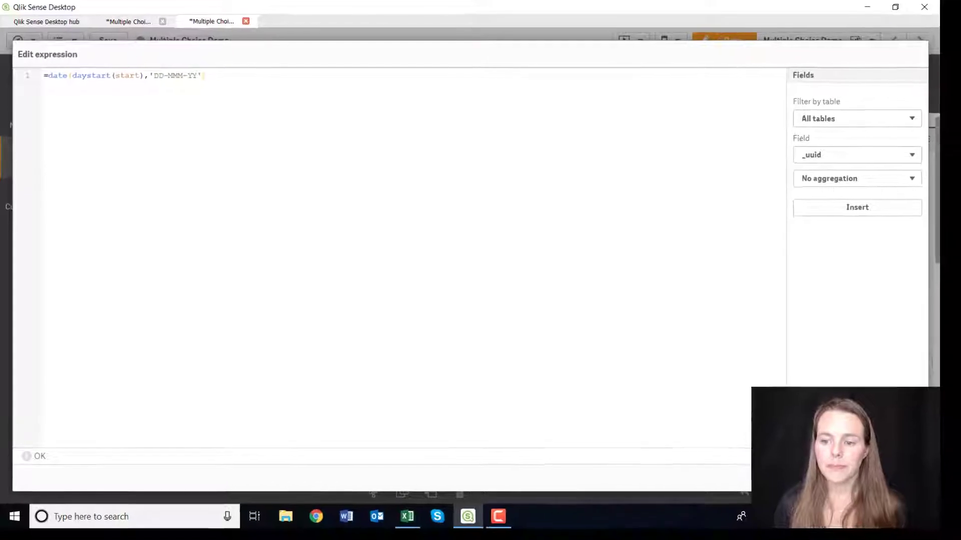
# Step: Apply the formatted date expression and make the date dimension the primary sort
pyautogui.click(42, 483)
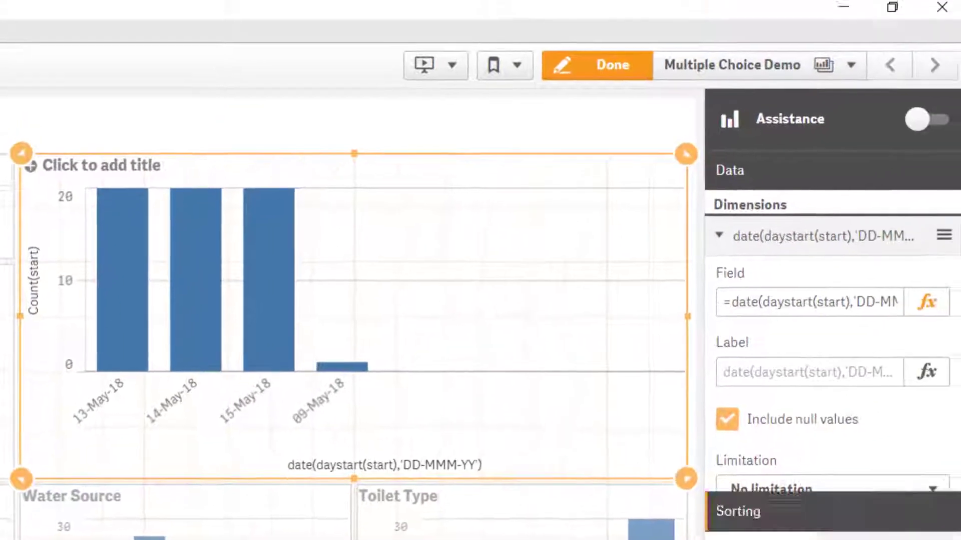
pyautogui.click(926, 477)
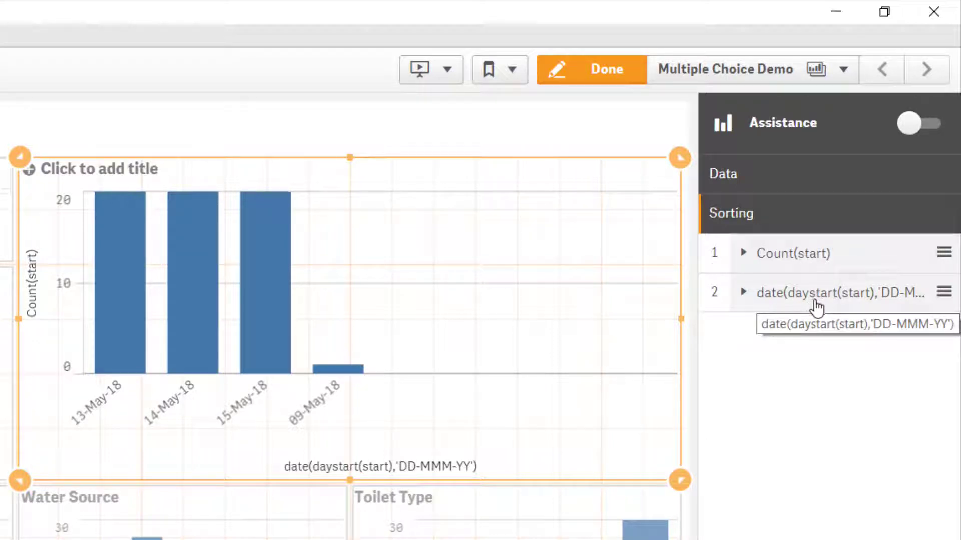
pyautogui.moveTo(817, 302); pyautogui.dragTo(783, 275)
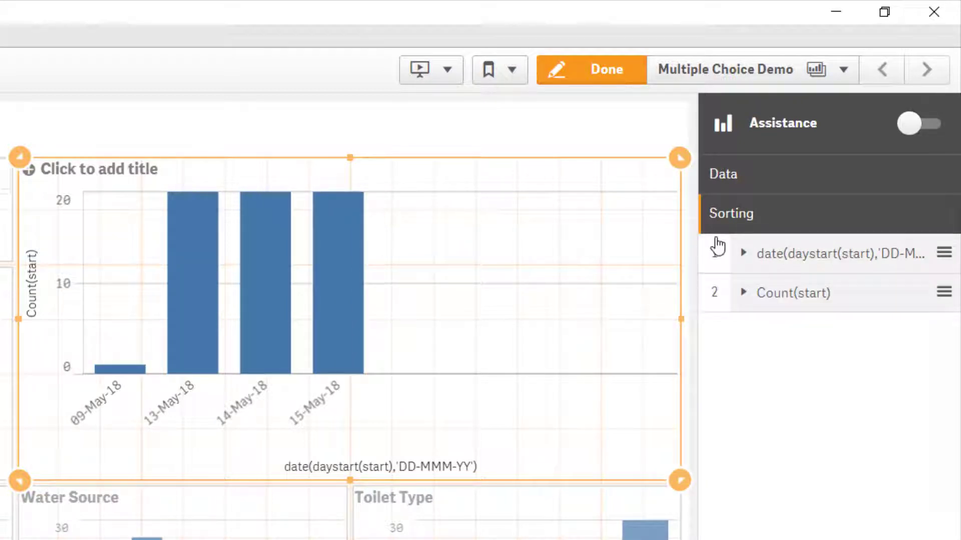
# Step: Try custom numeric sorting on the date dimension, then revert it to Auto
pyautogui.click(743, 253)
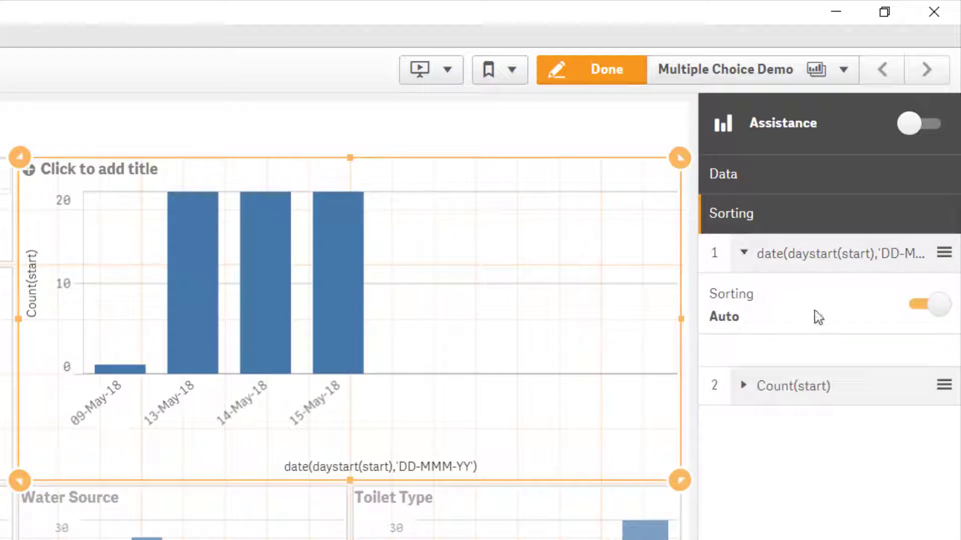
pyautogui.click(925, 310)
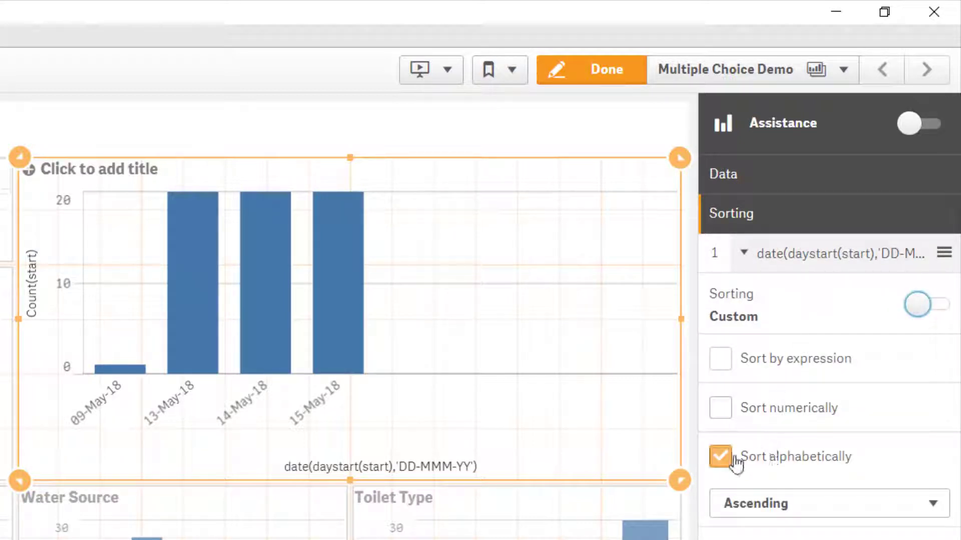
pyautogui.click(727, 407)
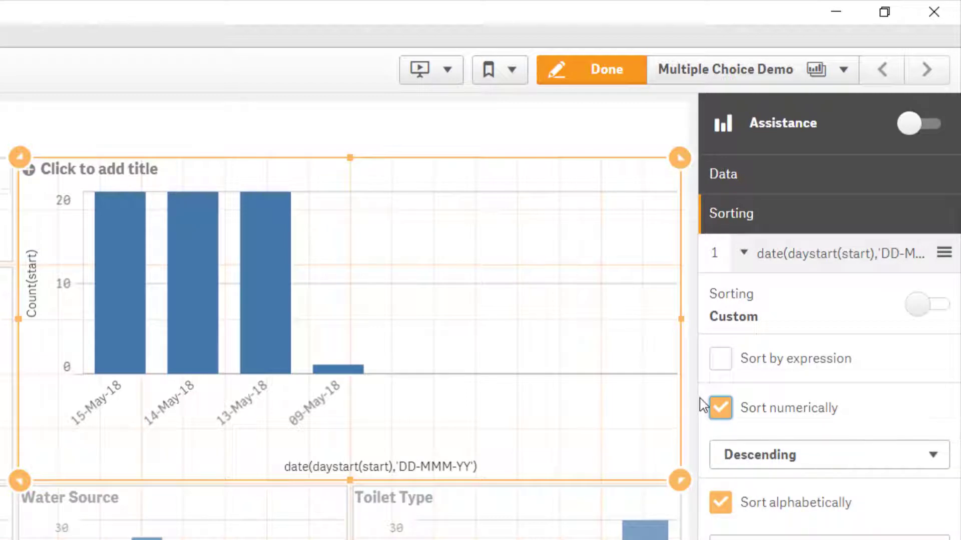
pyautogui.click(721, 413)
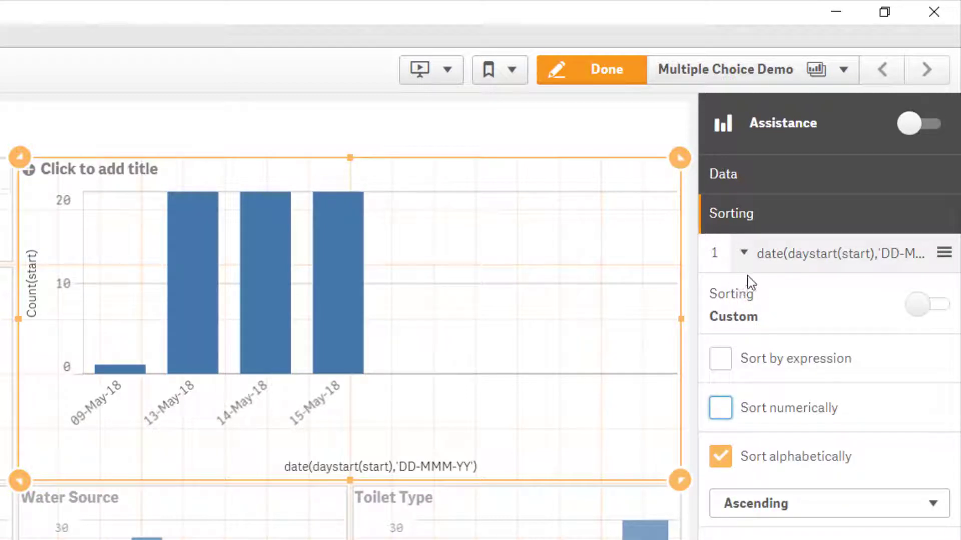
pyautogui.click(932, 307)
pyautogui.click(743, 253)
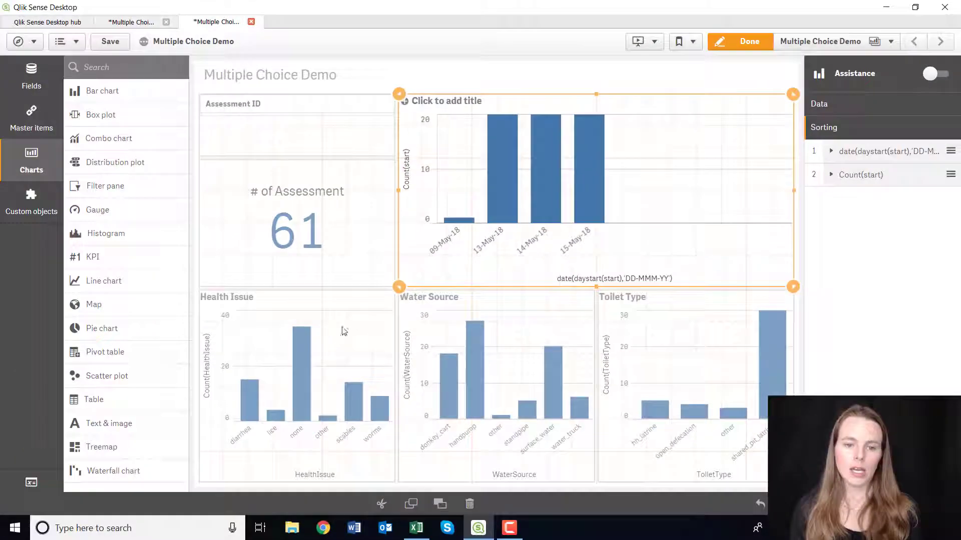
# Step: Sort the Health Issue and Water Source bars by count first
pyautogui.click(328, 328)
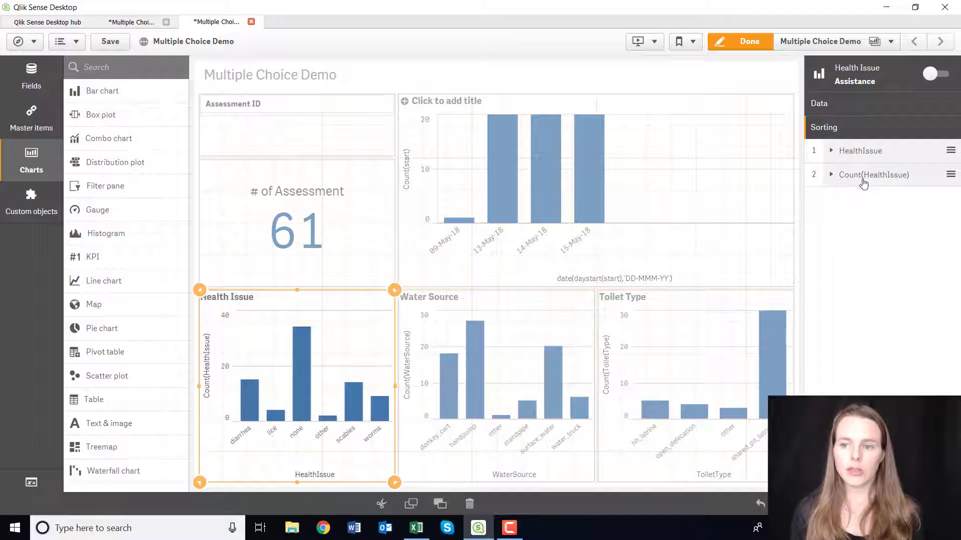
pyautogui.moveTo(863, 174); pyautogui.dragTo(863, 150)
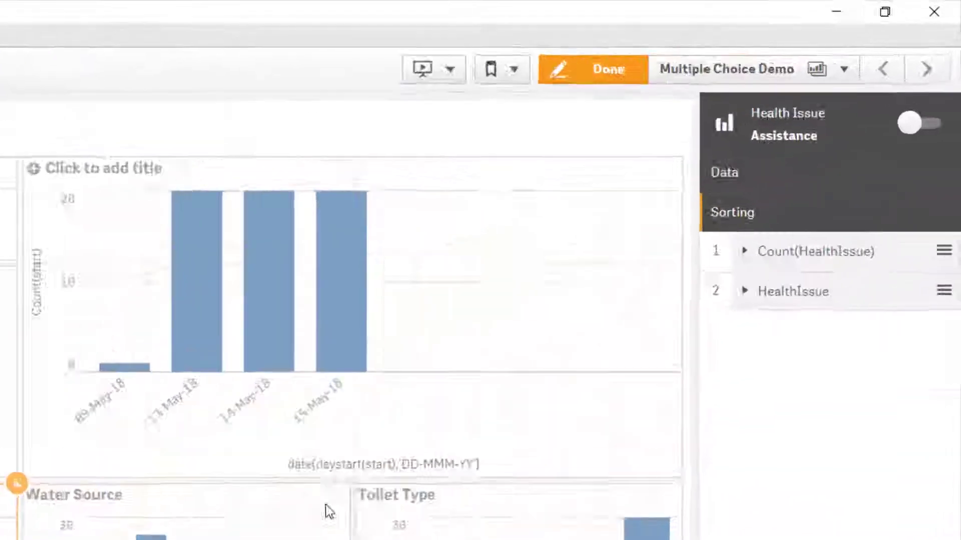
pyautogui.click(584, 301)
pyautogui.moveTo(728, 405); pyautogui.dragTo(728, 350)
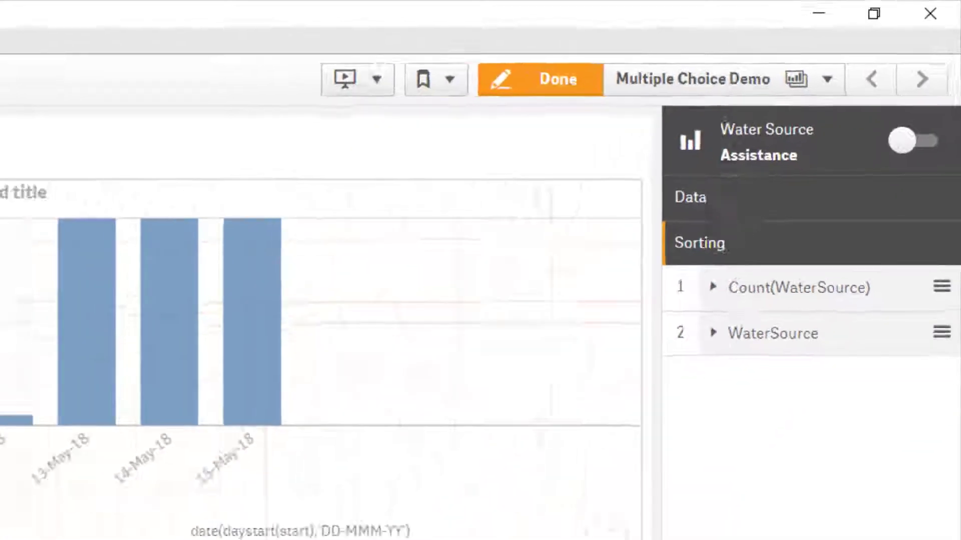
# Step: Sort Toilet Type bars by count, title the date chart 'Date of Assessment', and finish editing
pyautogui.click(651, 310)
pyautogui.moveTo(866, 179); pyautogui.dragTo(861, 152)
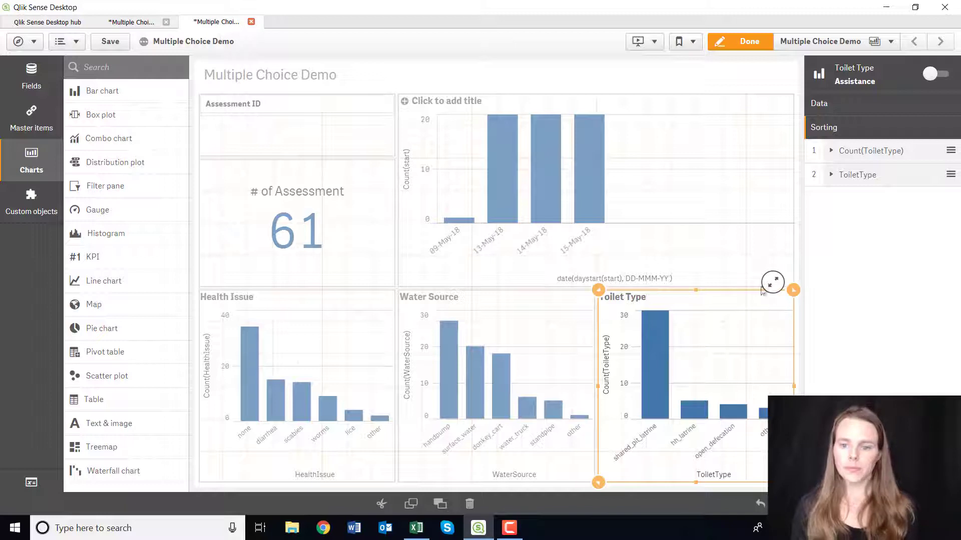
pyautogui.click(482, 107)
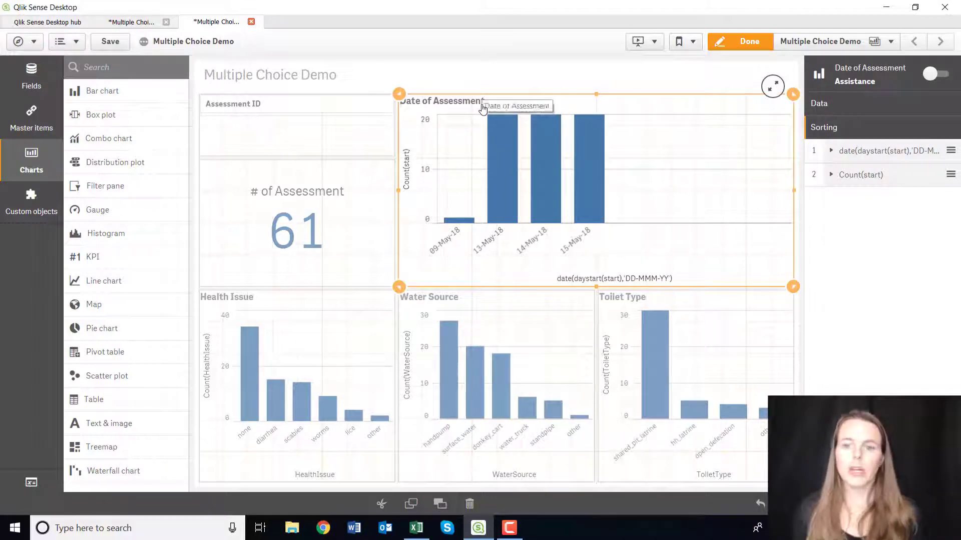
pyautogui.click(722, 40)
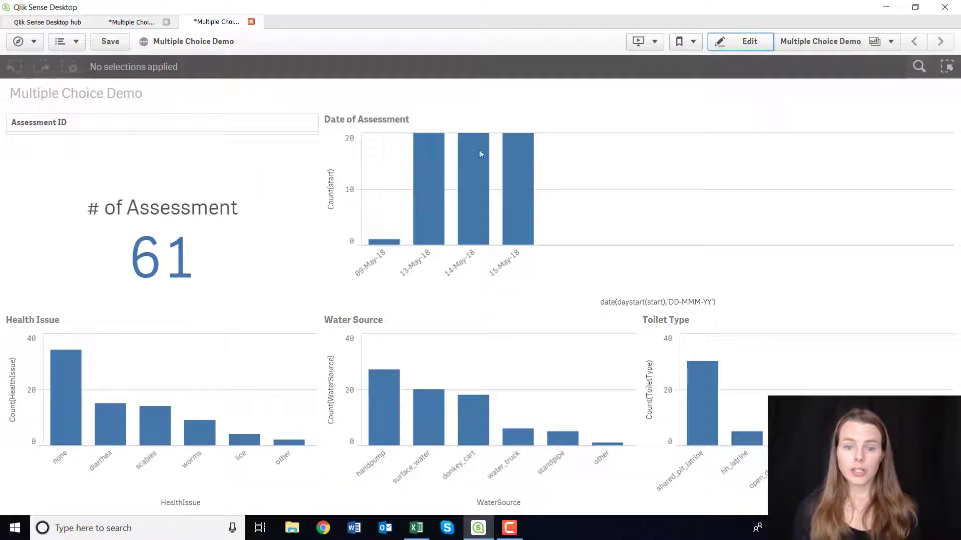